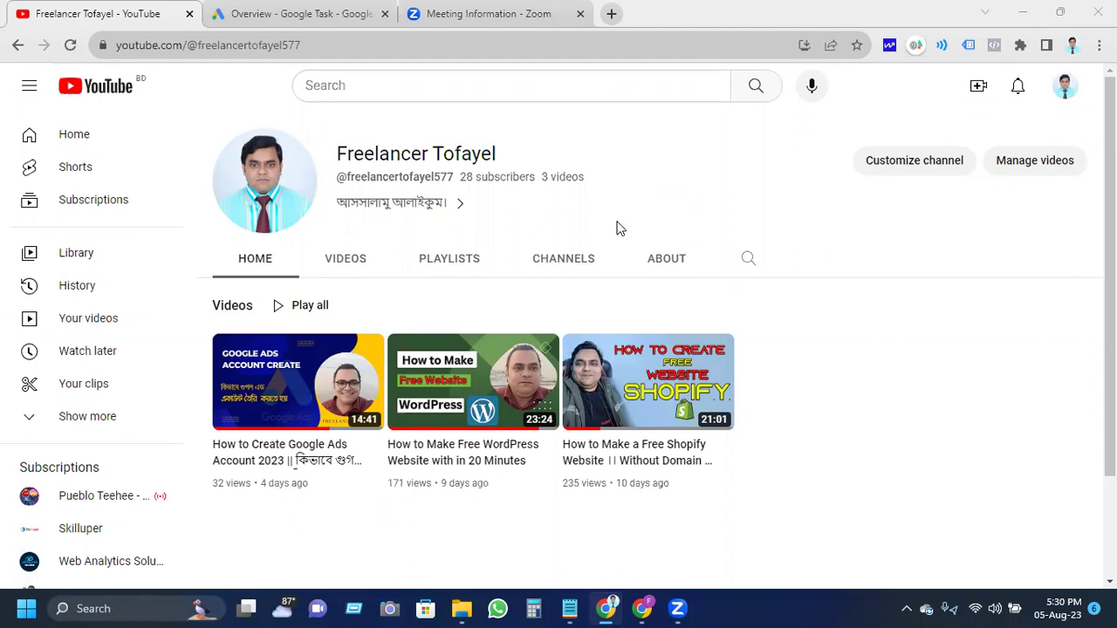
Switch to the Google Ads account overview and open the account's Access and security settings
{"action": "mouse_move", "coordinate": [671, 393]}
{"action": "left_click", "coordinate": [302, 12]}
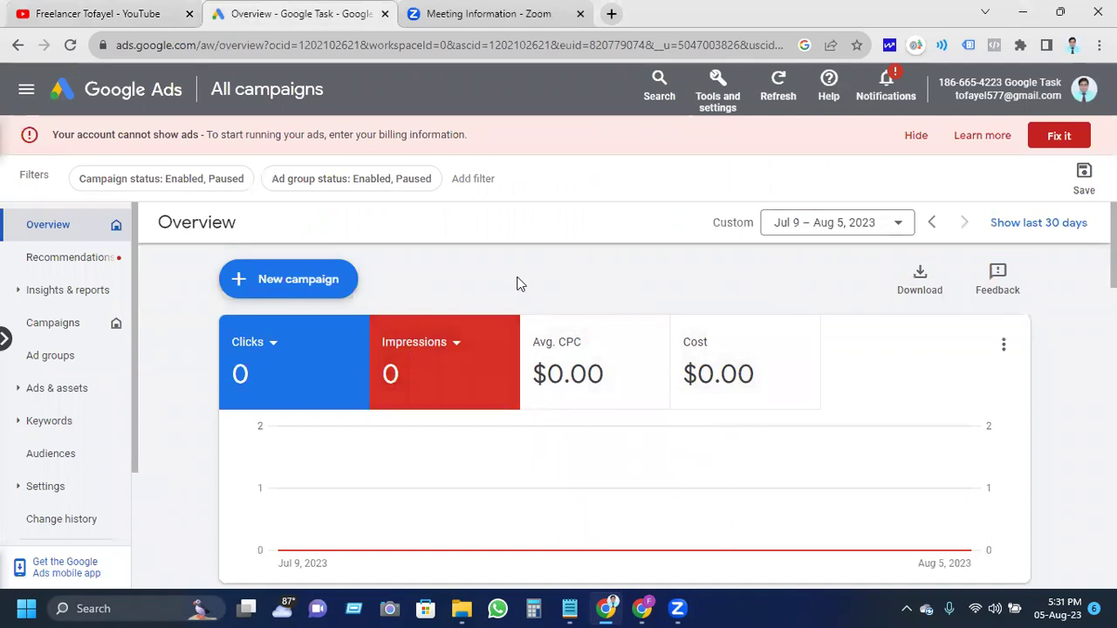
{"action": "scroll", "coordinate": [517, 288], "scroll_direction": "down", "scroll_amount": 3}
{"action": "scroll", "coordinate": [511, 314], "scroll_direction": "up", "scroll_amount": 3}
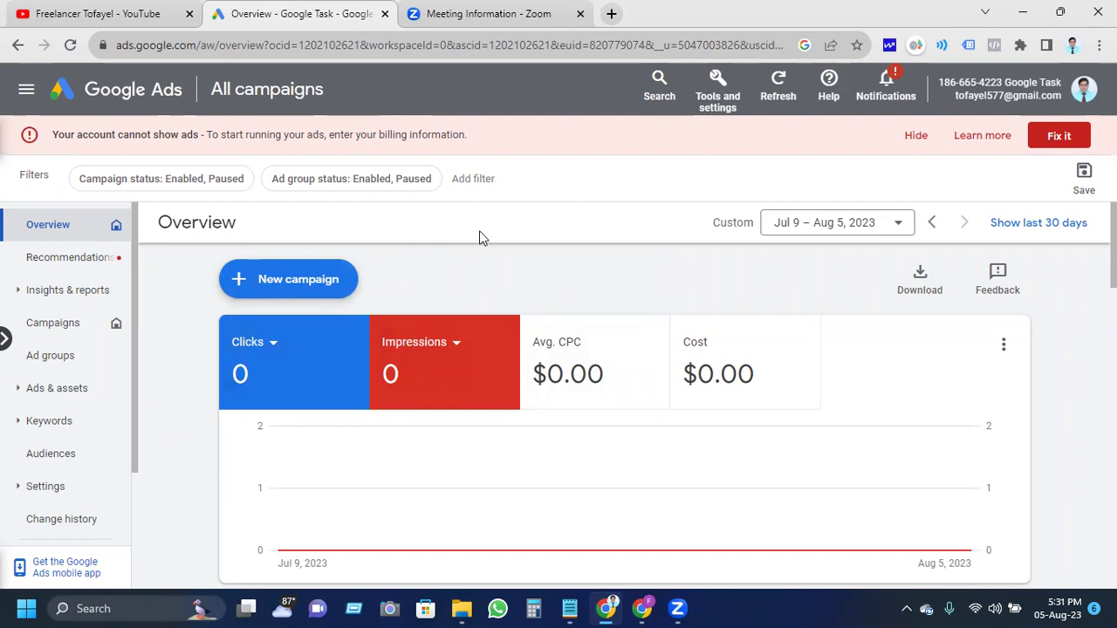
{"action": "left_click", "coordinate": [729, 91]}
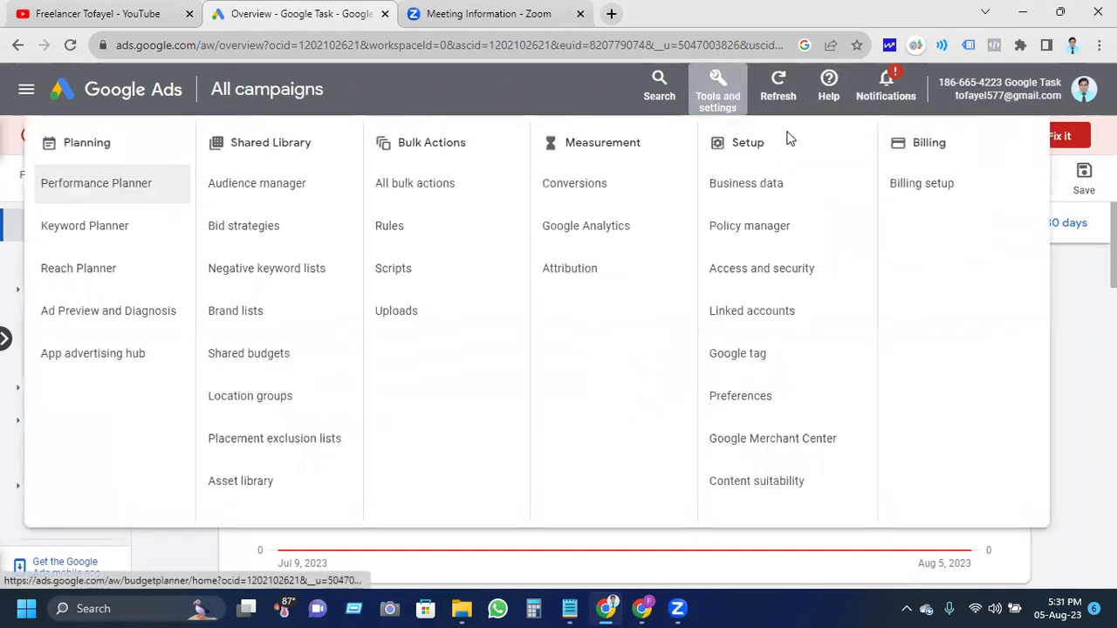
{"action": "left_click", "coordinate": [762, 273]}
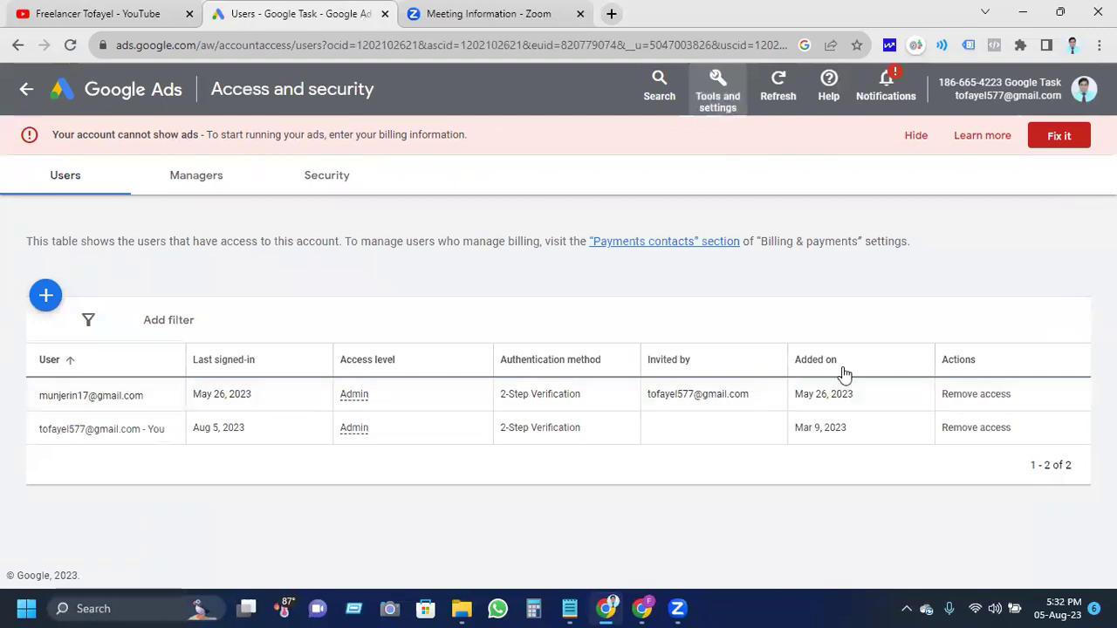
Start a new user invitation for the Google Task account and enter the invitee's email address
{"action": "left_click_drag", "start_coordinate": [941, 82], "coordinate": [1062, 98]}
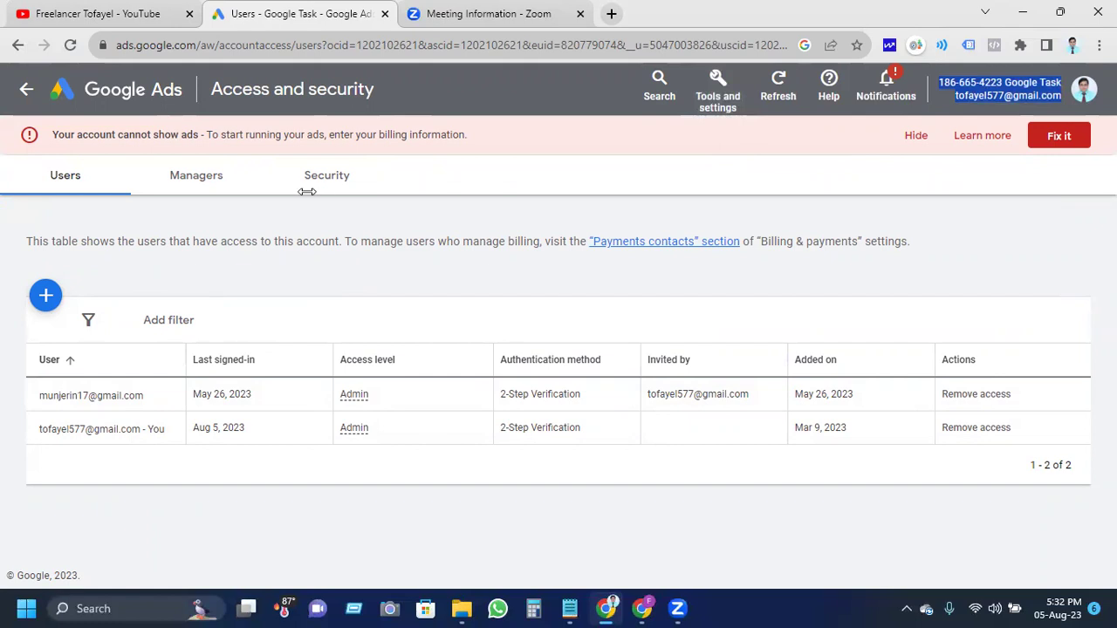
{"action": "key", "text": "alt+Tab"}
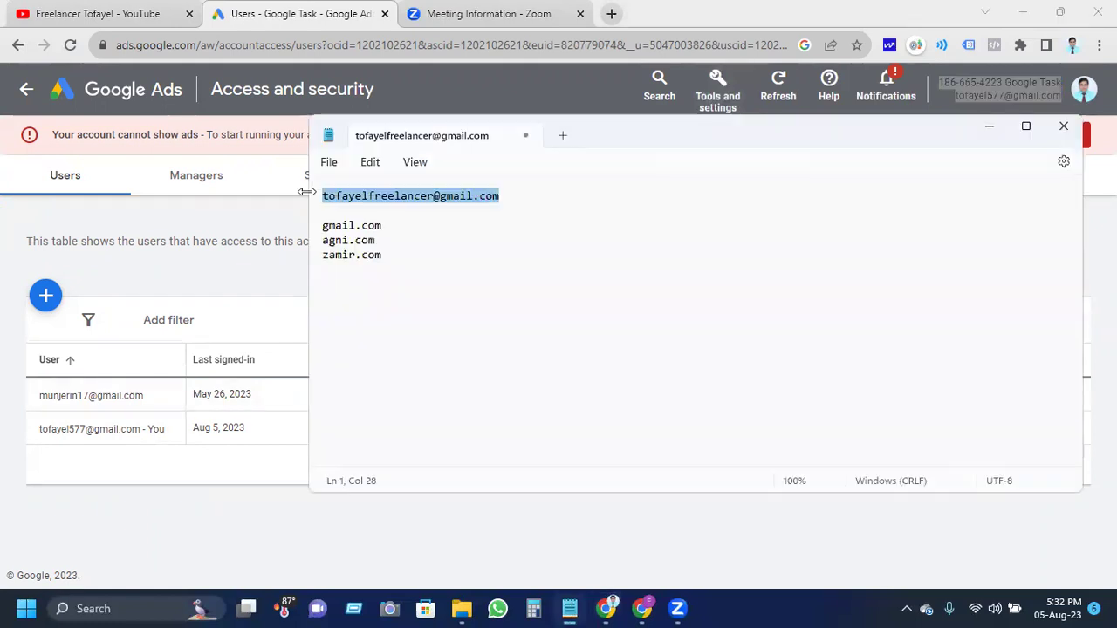
{"action": "left_click", "coordinate": [991, 130]}
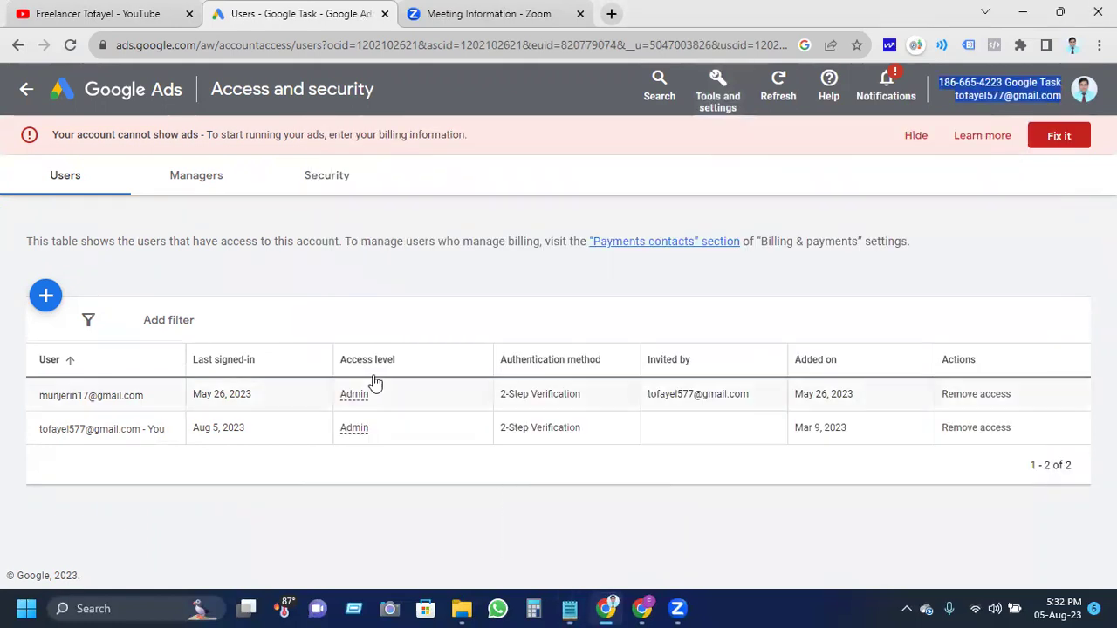
{"action": "left_click", "coordinate": [46, 296]}
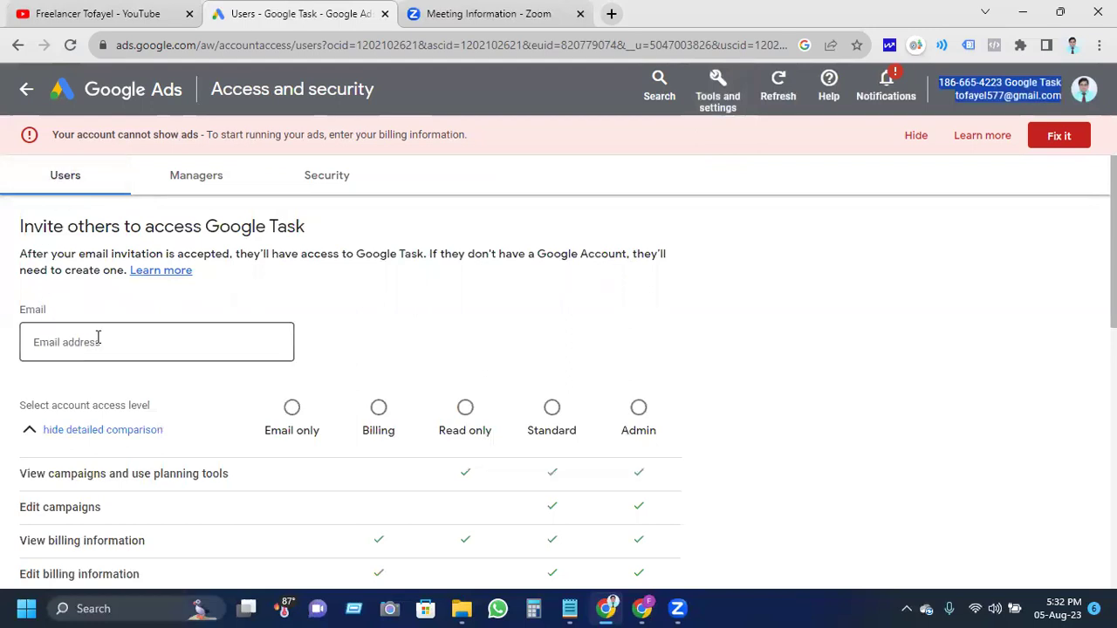
{"action": "scroll", "coordinate": [100, 353], "scroll_direction": "down", "scroll_amount": 1}
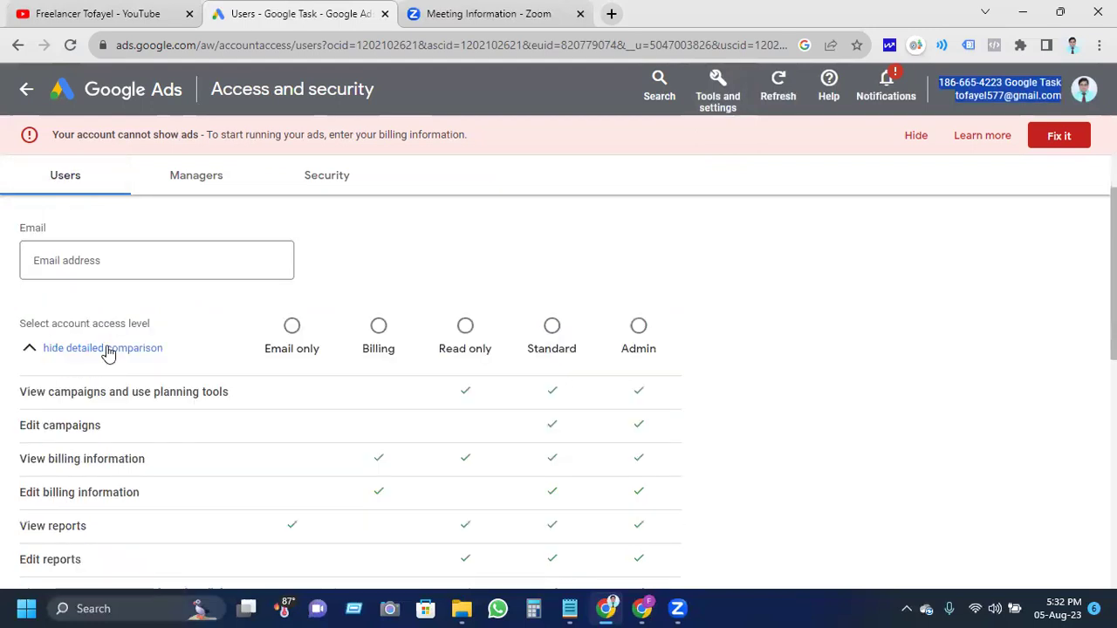
{"action": "left_click", "coordinate": [115, 263]}
{"action": "key", "text": "ctrl+v"}
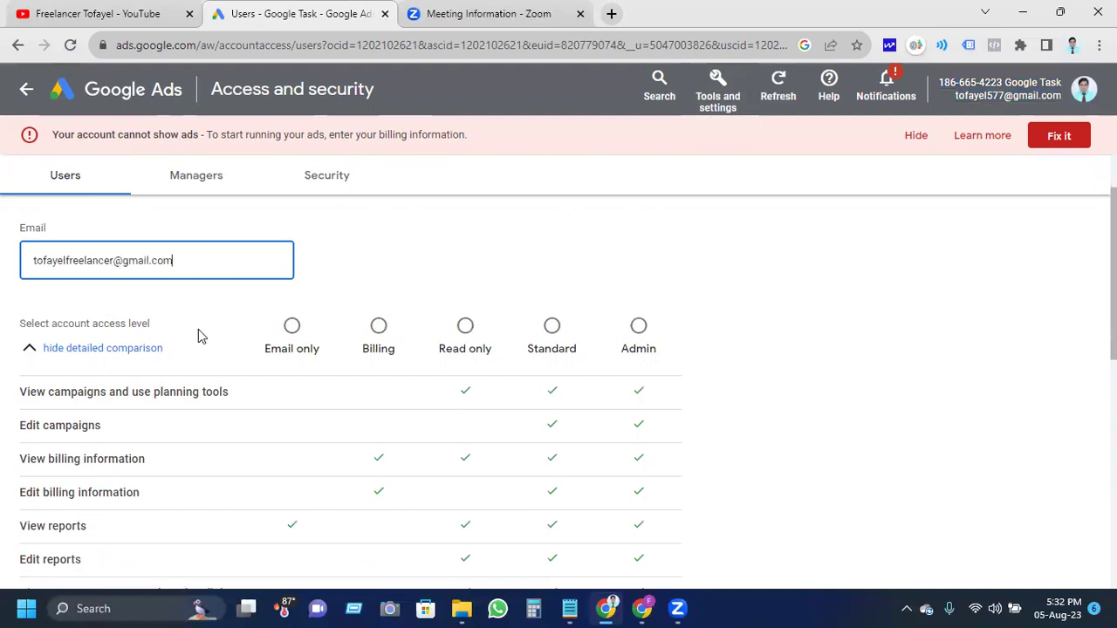
{"action": "scroll", "coordinate": [200, 334], "scroll_direction": "up", "scroll_amount": 1}
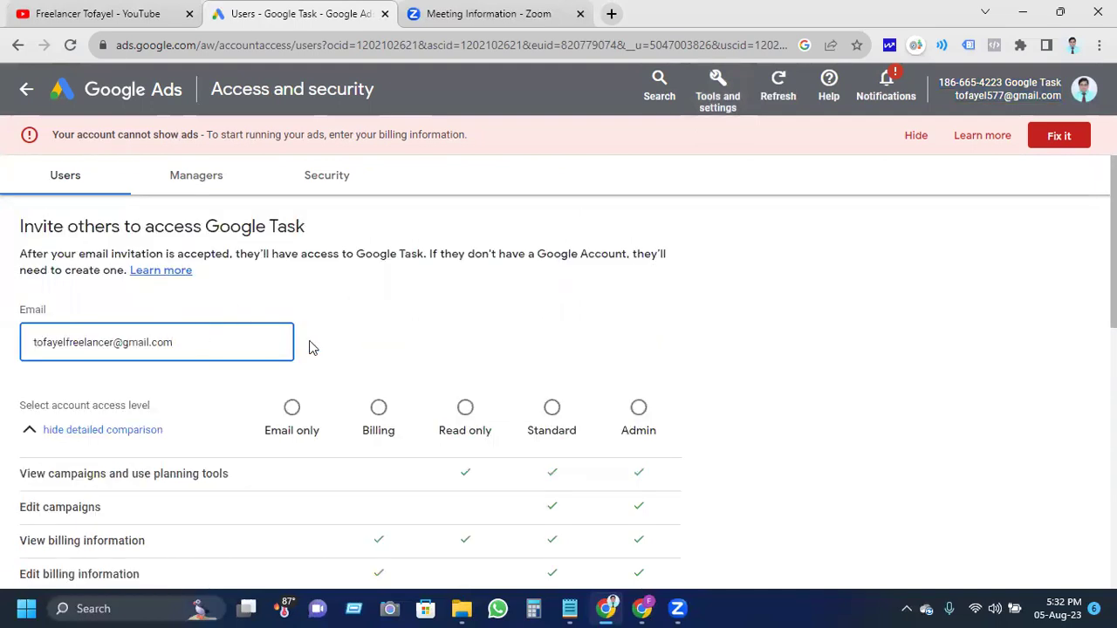
Compare the permissions of the account access levels and choose Standard access for the invitee
{"action": "scroll", "coordinate": [520, 423], "scroll_direction": "down", "scroll_amount": 1}
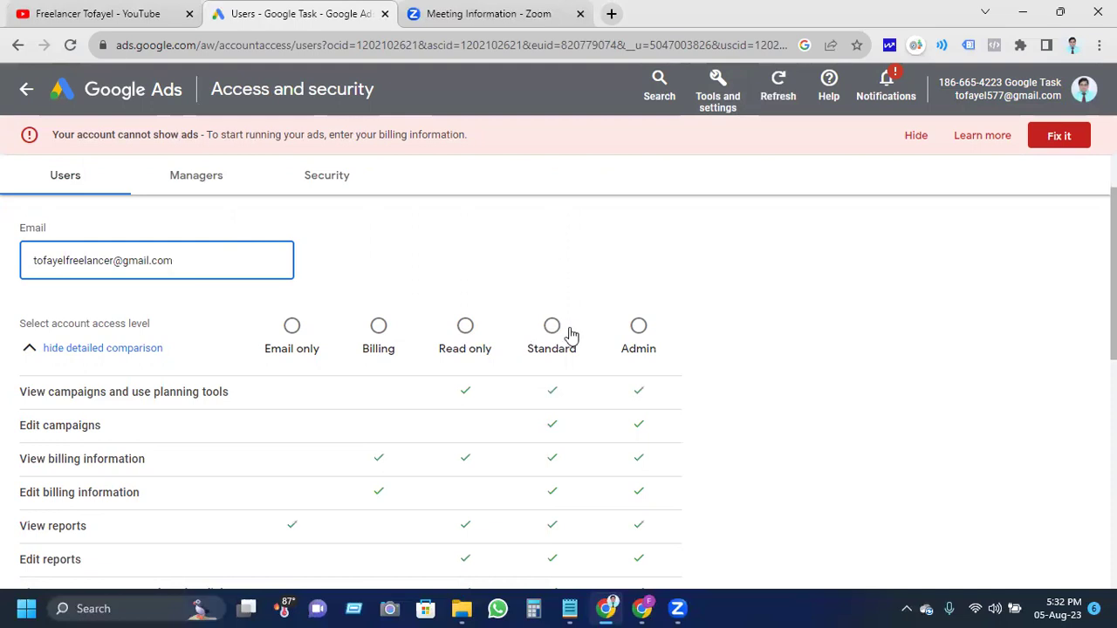
{"action": "scroll", "coordinate": [386, 330], "scroll_direction": "down", "scroll_amount": 1}
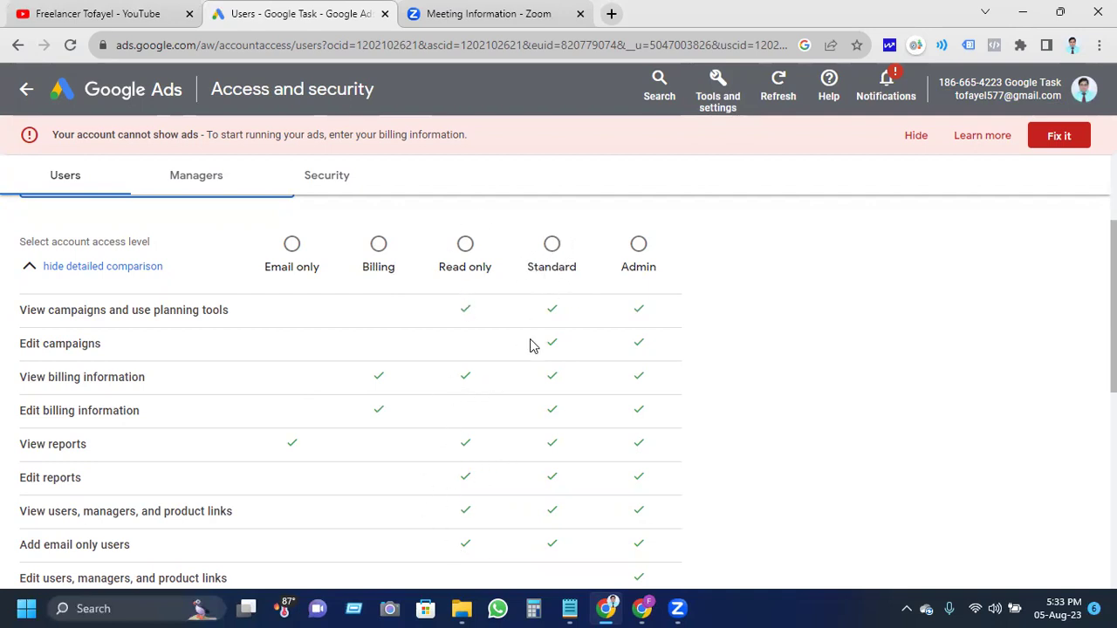
{"action": "scroll", "coordinate": [529, 347], "scroll_direction": "down", "scroll_amount": 2}
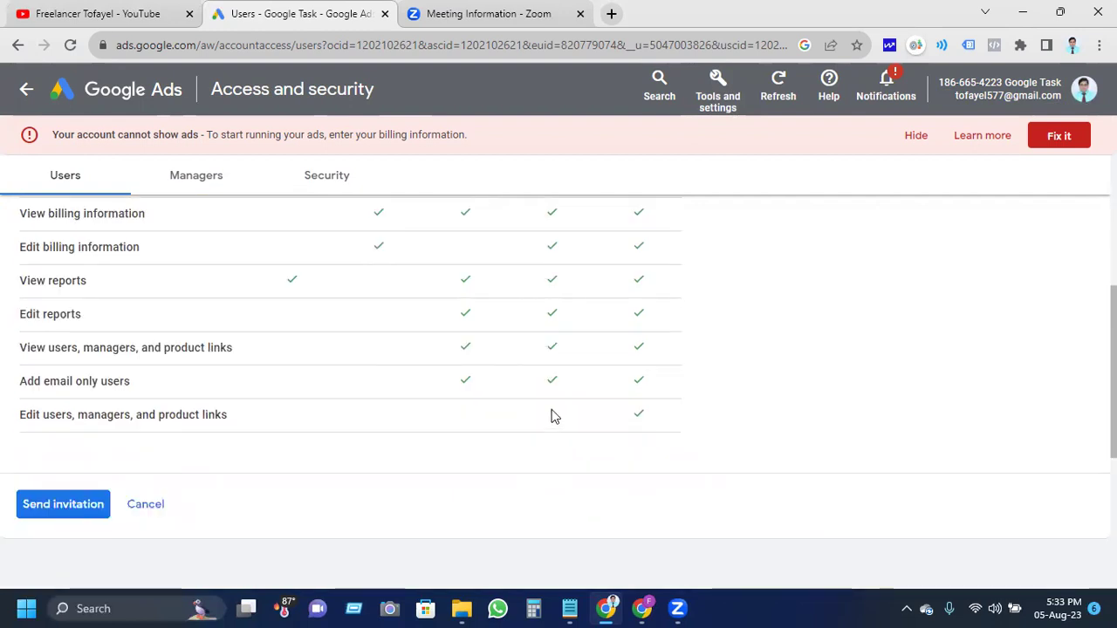
{"action": "scroll", "coordinate": [550, 417], "scroll_direction": "up", "scroll_amount": 3}
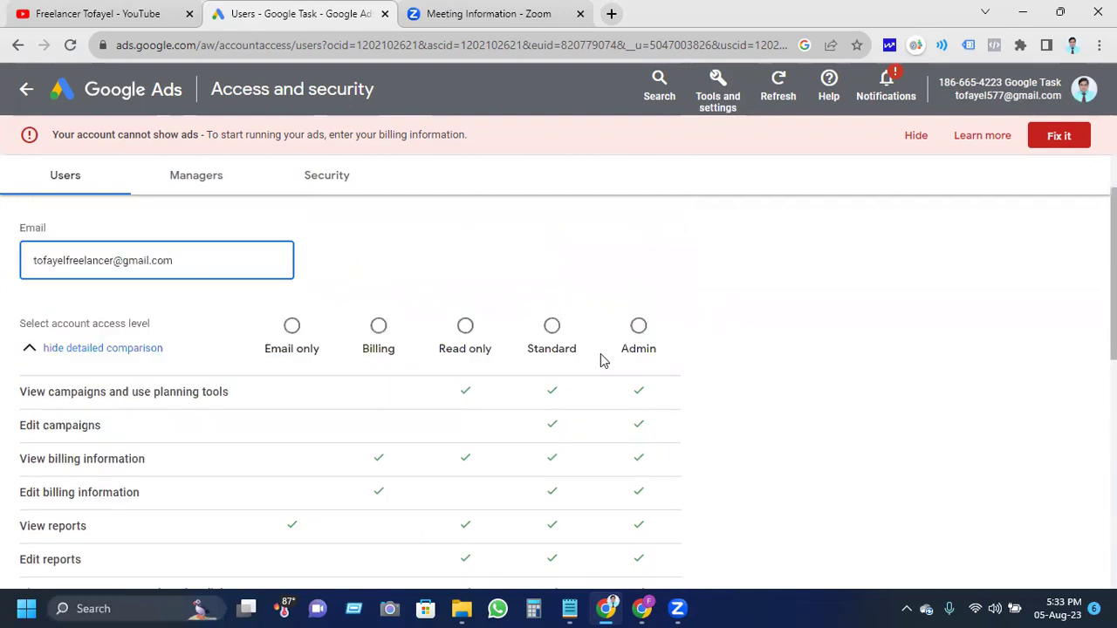
{"action": "scroll", "coordinate": [601, 358], "scroll_direction": "down", "scroll_amount": 2}
{"action": "scroll", "coordinate": [592, 406], "scroll_direction": "up", "scroll_amount": 2}
{"action": "left_click", "coordinate": [553, 328]}
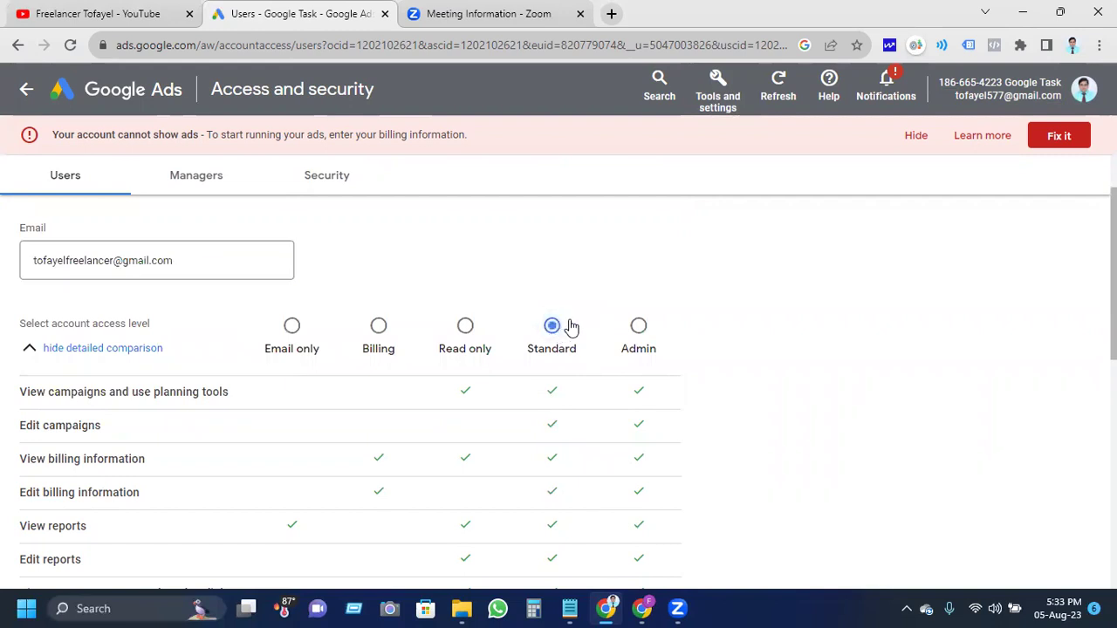
Review the permissions included with Standard access and send the invitation
{"action": "scroll", "coordinate": [732, 332], "scroll_direction": "down", "scroll_amount": 1}
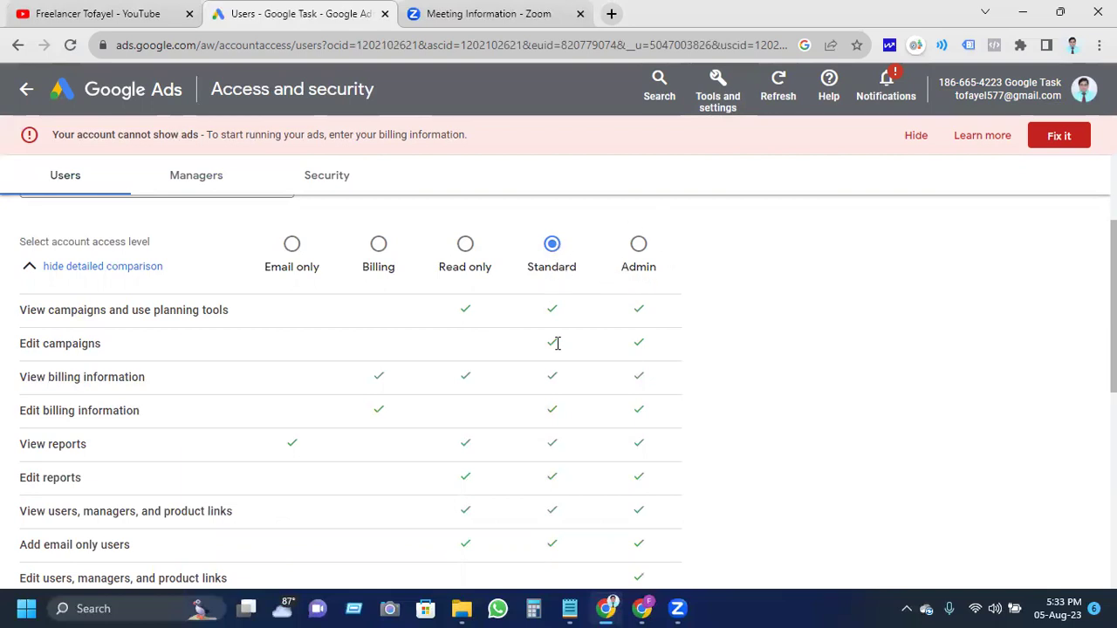
{"action": "scroll", "coordinate": [556, 343], "scroll_direction": "down", "scroll_amount": 1}
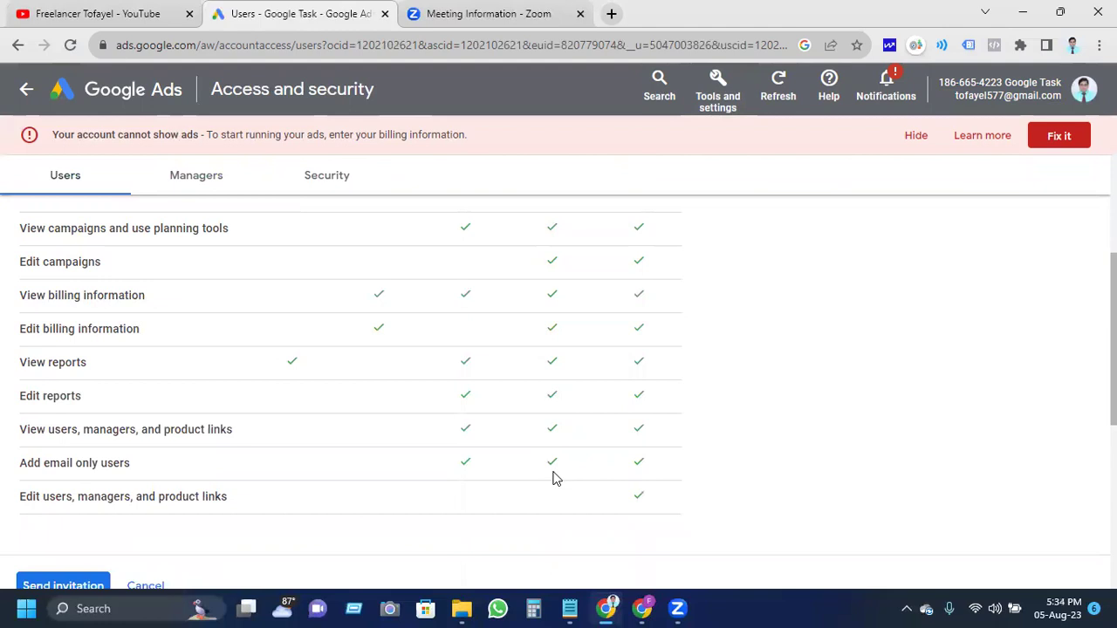
{"action": "scroll", "coordinate": [554, 476], "scroll_direction": "up", "scroll_amount": 1}
{"action": "scroll", "coordinate": [553, 477], "scroll_direction": "down", "scroll_amount": 2}
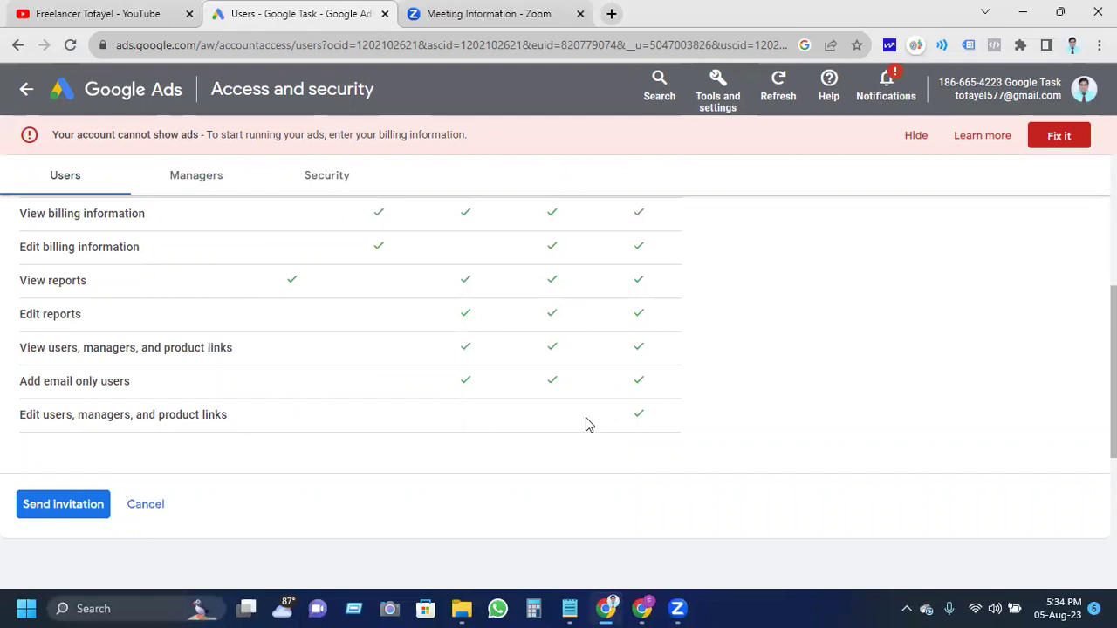
{"action": "scroll", "coordinate": [545, 432], "scroll_direction": "up", "scroll_amount": 3}
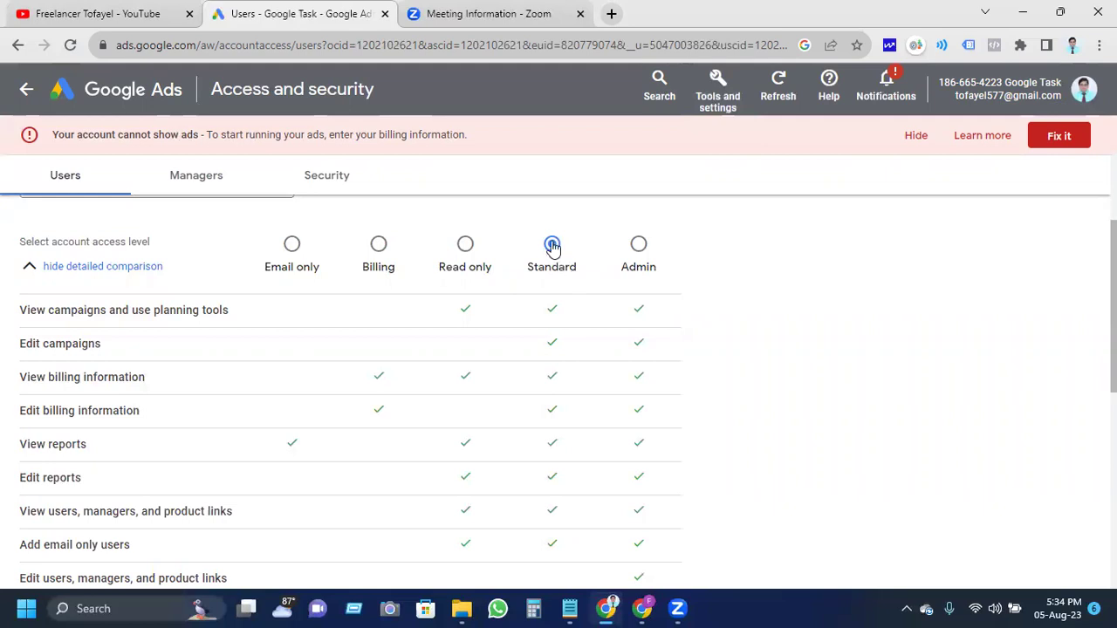
{"action": "scroll", "coordinate": [551, 247], "scroll_direction": "down", "scroll_amount": 2}
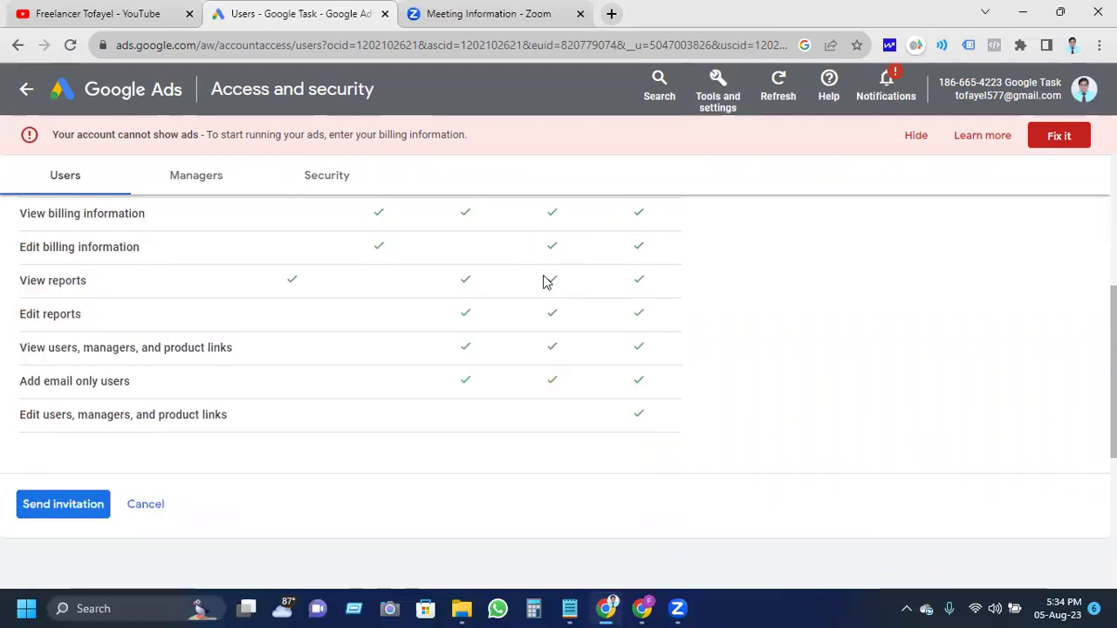
{"action": "scroll", "coordinate": [544, 281], "scroll_direction": "up", "scroll_amount": 2}
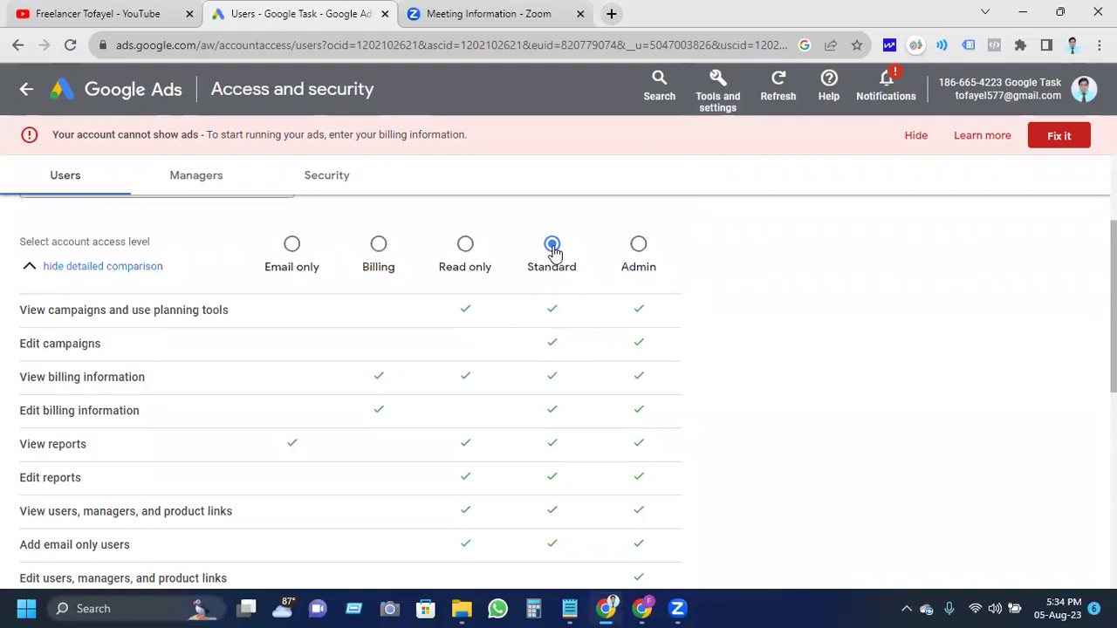
{"action": "scroll", "coordinate": [552, 247], "scroll_direction": "down", "scroll_amount": 2}
{"action": "left_click", "coordinate": [63, 510]}
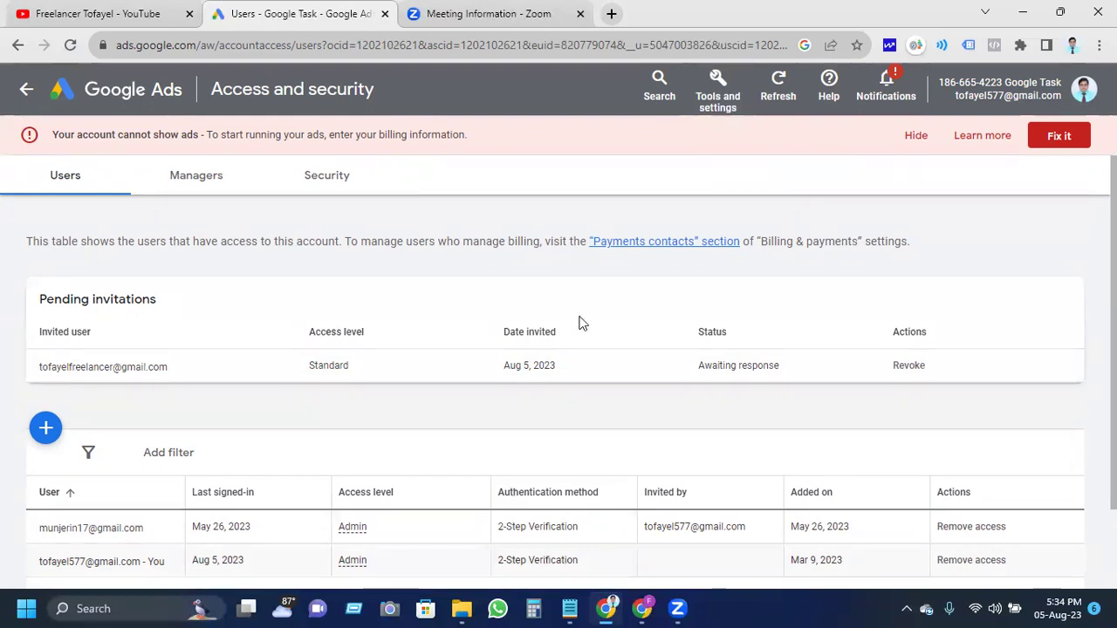
Switch to the invitee's Gmail, accept the Google Ads invitation for the Google Task account, and continue to the account
{"action": "key", "text": "alt+Tab"}
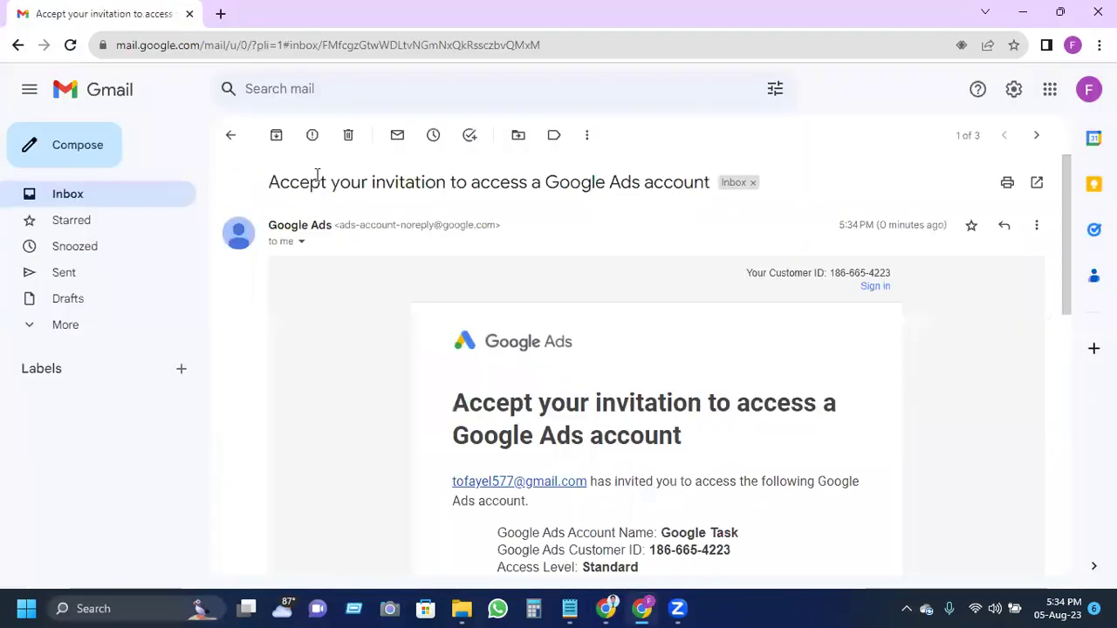
{"action": "scroll", "coordinate": [579, 358], "scroll_direction": "down", "scroll_amount": 3}
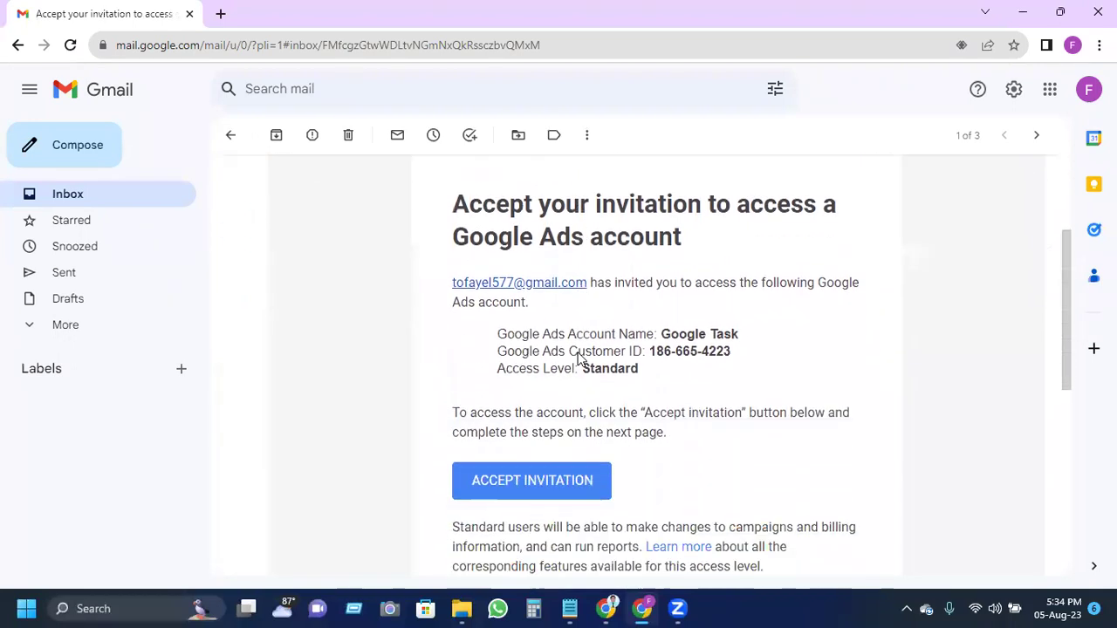
{"action": "left_click_drag", "start_coordinate": [663, 287], "coordinate": [772, 294]}
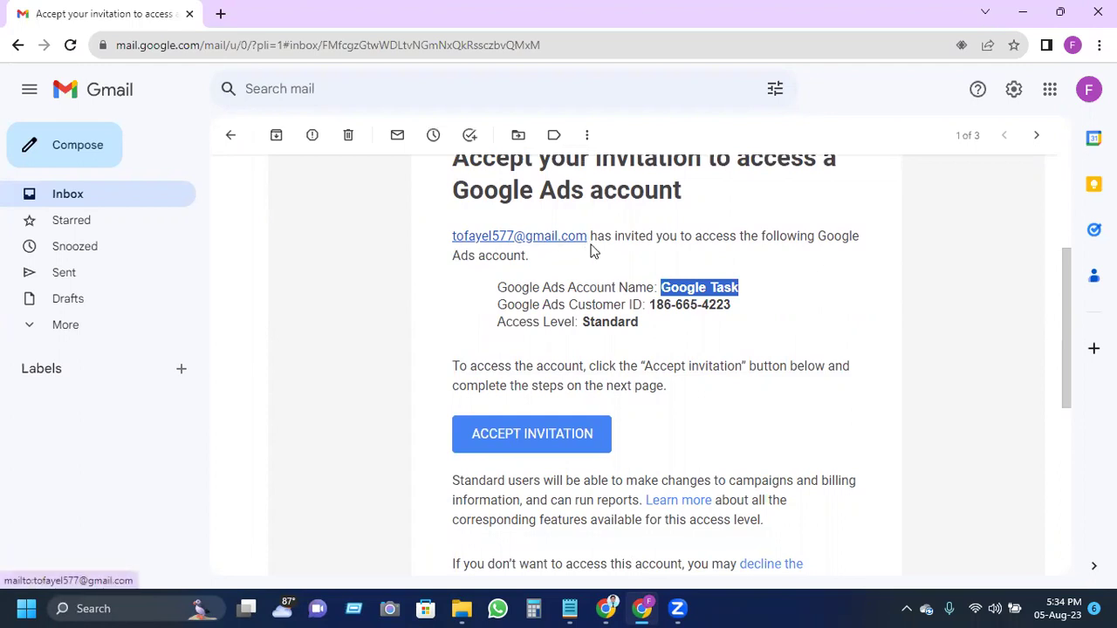
{"action": "scroll", "coordinate": [634, 337], "scroll_direction": "down", "scroll_amount": 3}
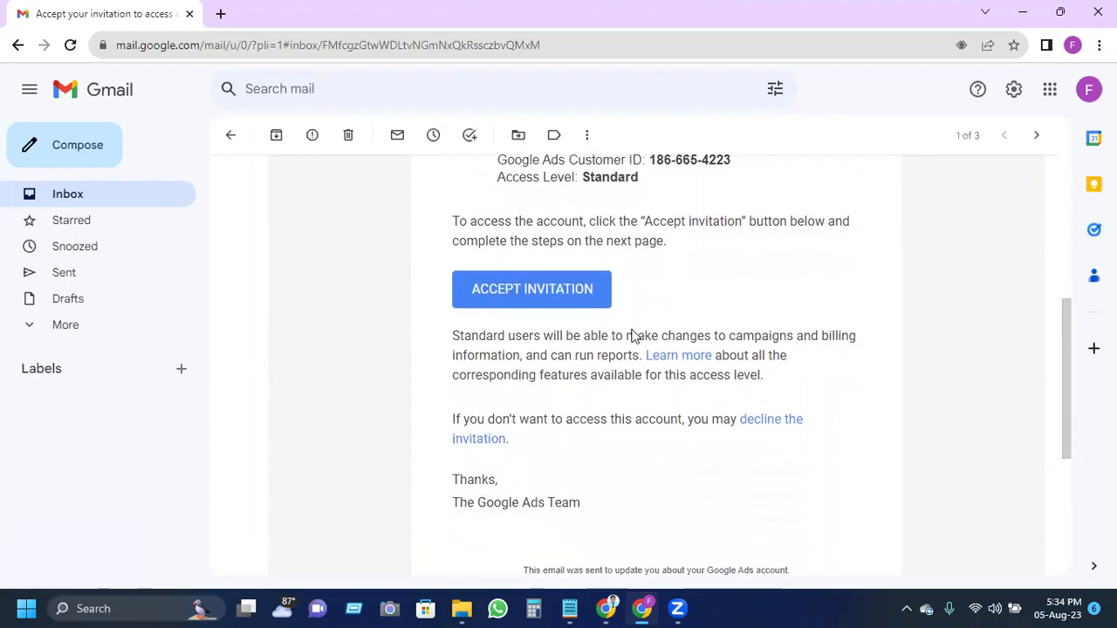
{"action": "scroll", "coordinate": [635, 336], "scroll_direction": "up", "scroll_amount": 4}
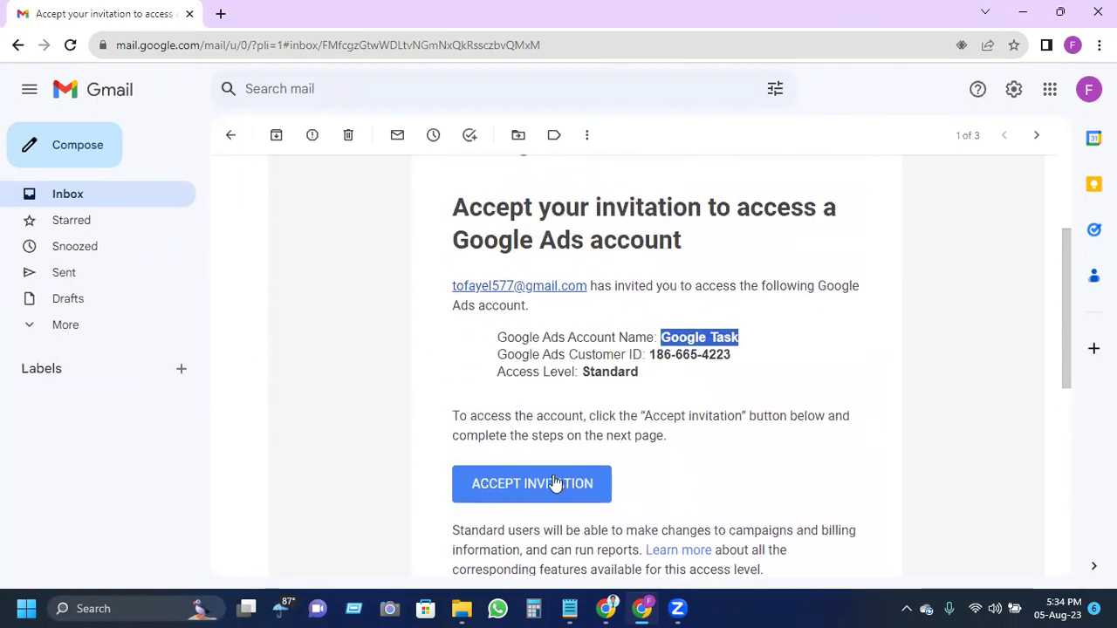
{"action": "left_click", "coordinate": [524, 485]}
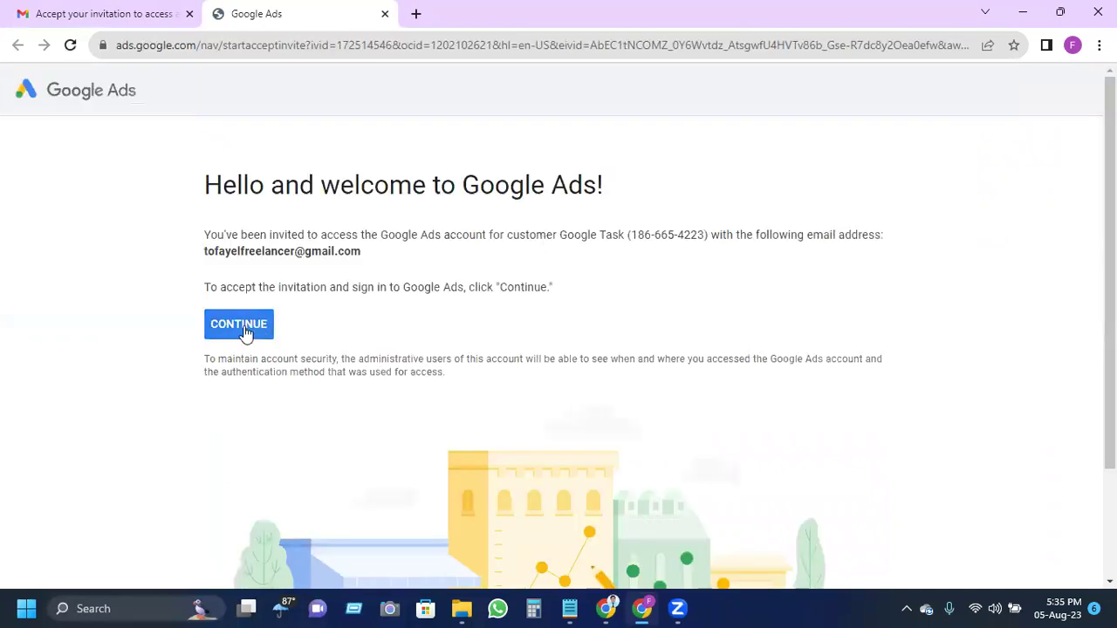
{"action": "left_click", "coordinate": [245, 332]}
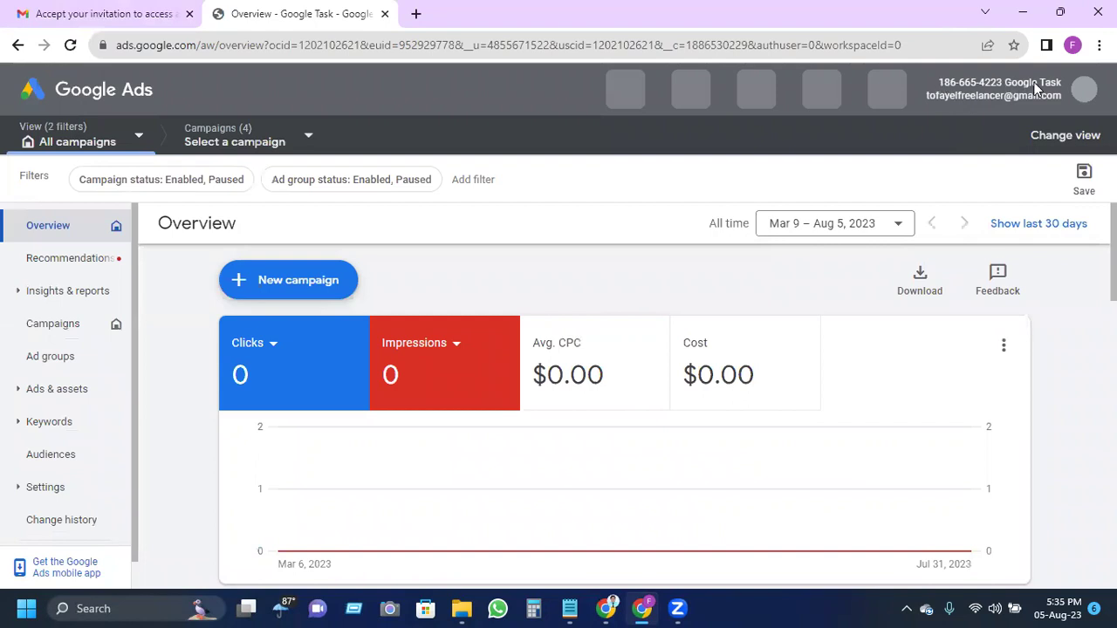
Check the account name and signed-in email, and try to dismiss the insights and reports guide
{"action": "mouse_move", "coordinate": [942, 83]}
{"action": "left_mouse_down"}
{"action": "mouse_move", "coordinate": [1008, 86]}
{"action": "mouse_move", "coordinate": [930, 97]}
{"action": "left_mouse_up"}
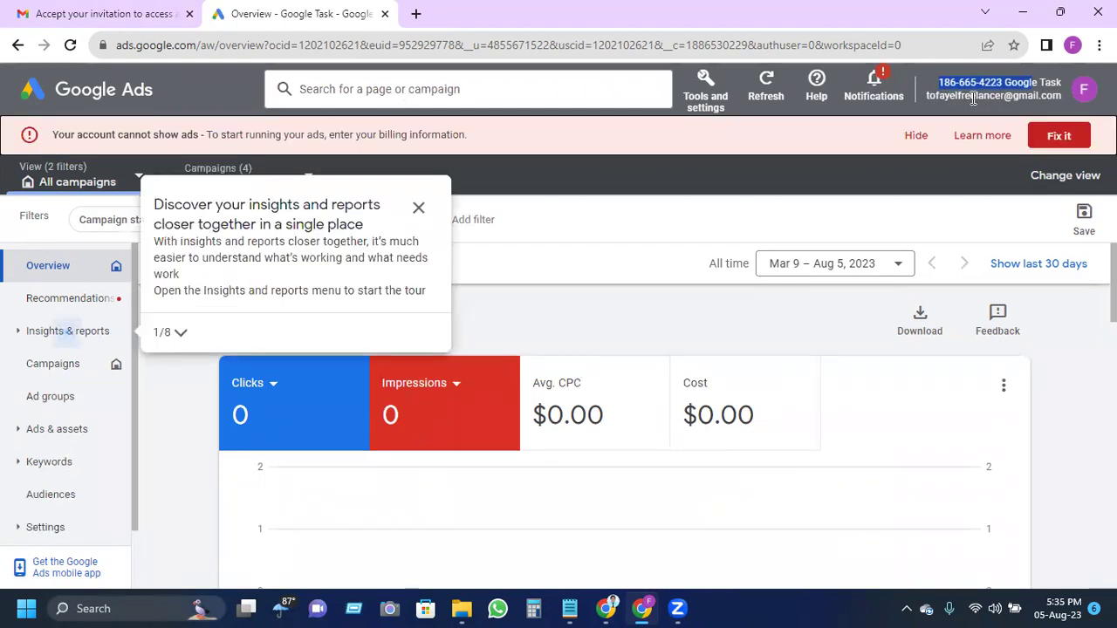
{"action": "left_click", "coordinate": [418, 207]}
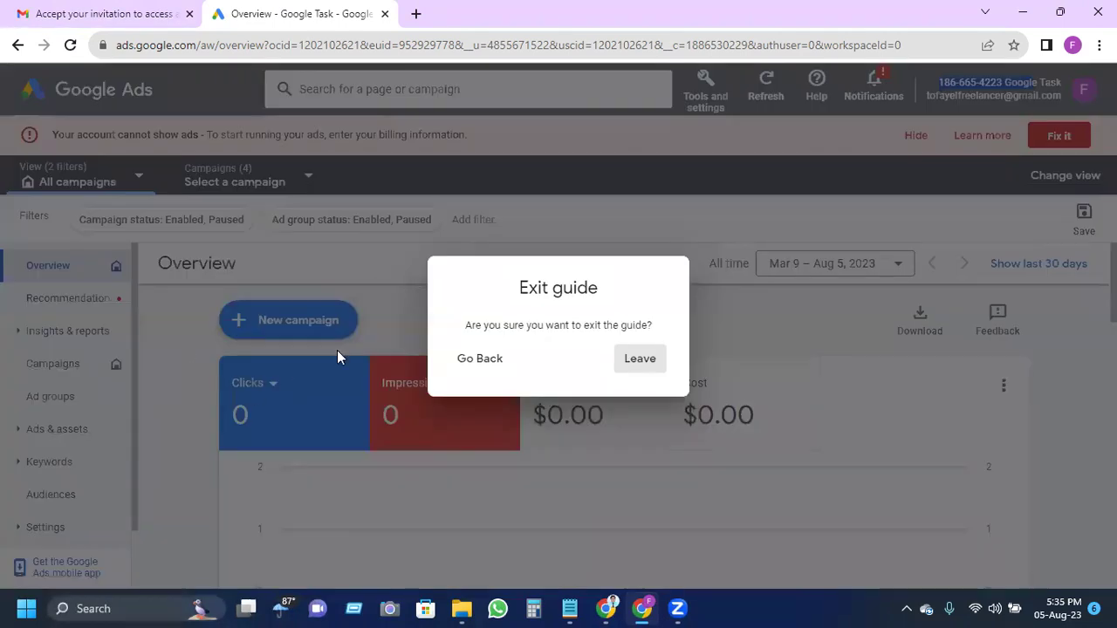
{"action": "left_click", "coordinate": [479, 358]}
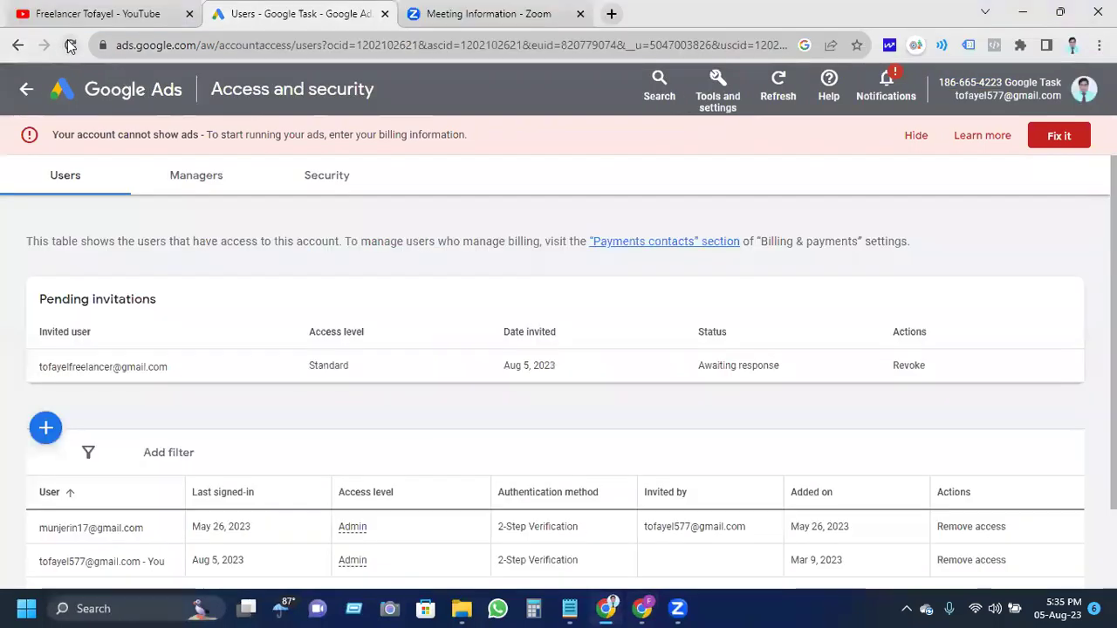
Return to the owner's Access and security page, refresh the user list, and check the invitee's entry
{"action": "left_click", "coordinate": [69, 45]}
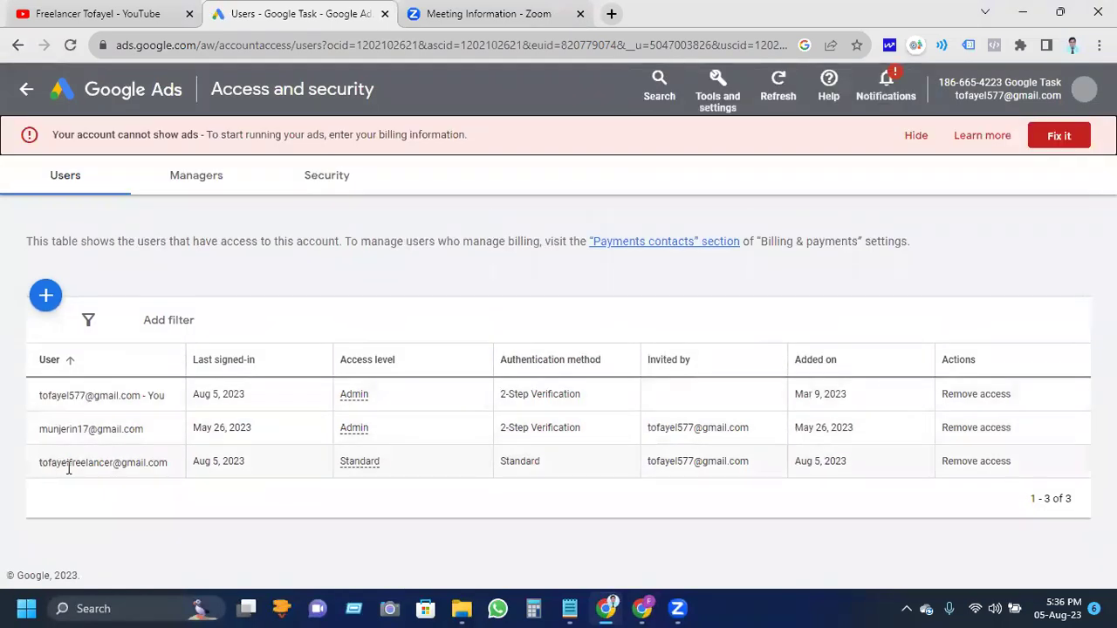
{"action": "left_click_drag", "start_coordinate": [68, 469], "coordinate": [168, 471]}
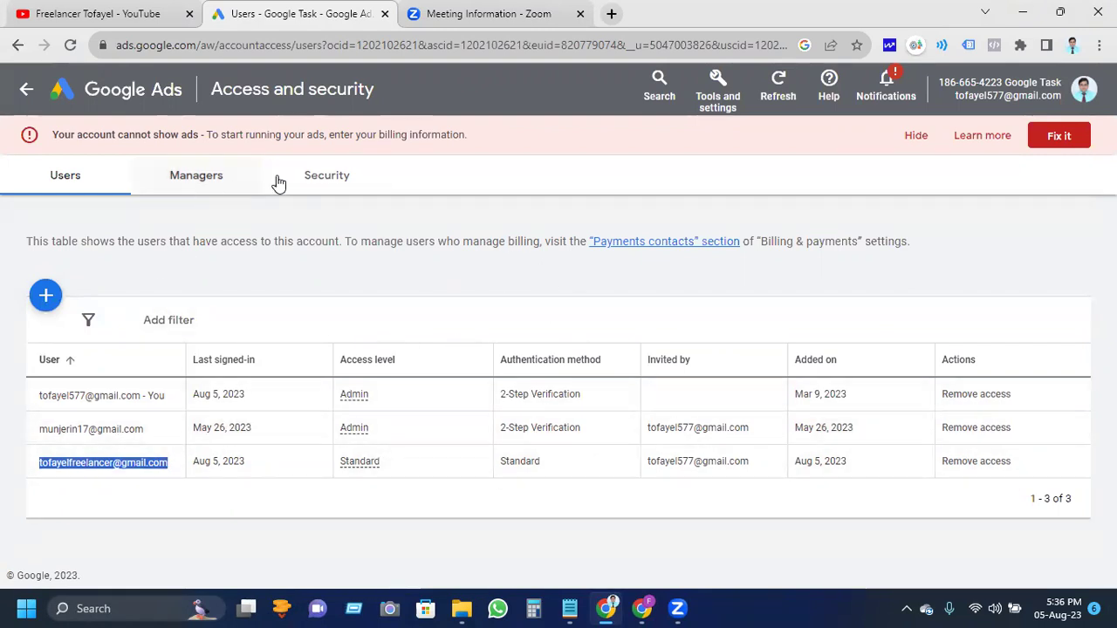
Review the 2-Step Verification section of the account's security settings, and return to the user list to check the invitee's entry
{"action": "left_click", "coordinate": [312, 176]}
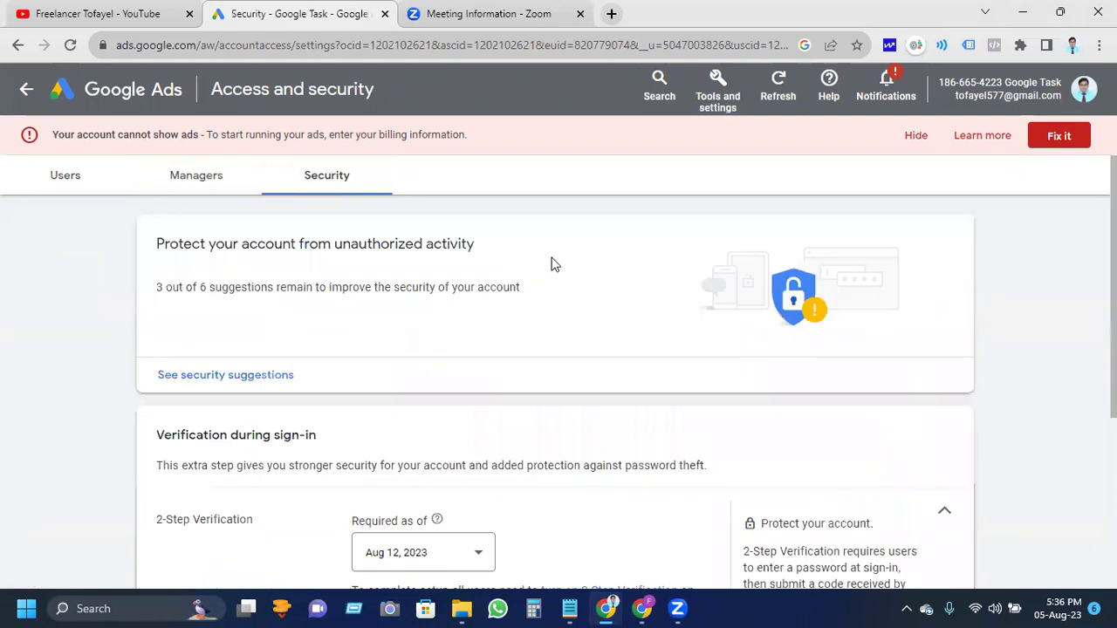
{"action": "scroll", "coordinate": [631, 346], "scroll_direction": "down", "scroll_amount": 2}
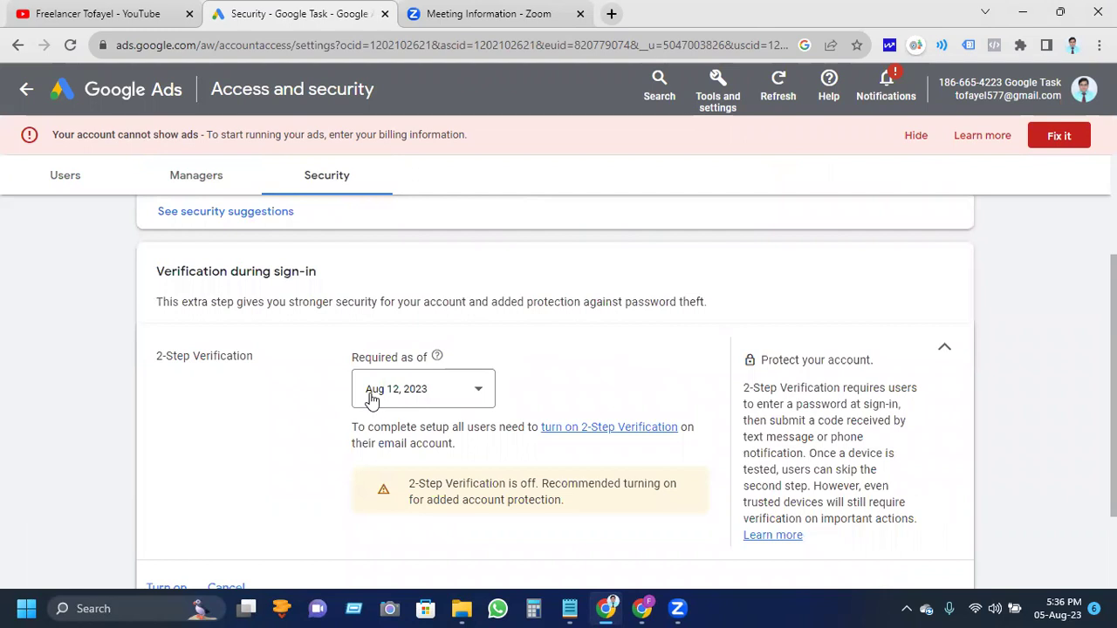
{"action": "left_click_drag", "start_coordinate": [154, 358], "coordinate": [254, 355]}
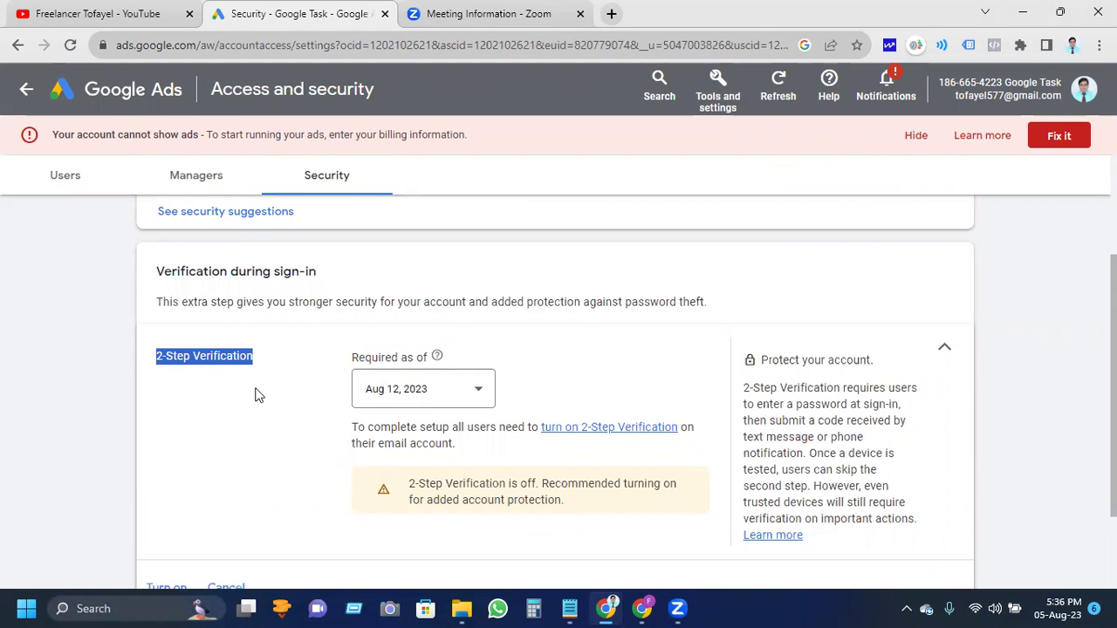
{"action": "scroll", "coordinate": [247, 392], "scroll_direction": "down", "scroll_amount": 1}
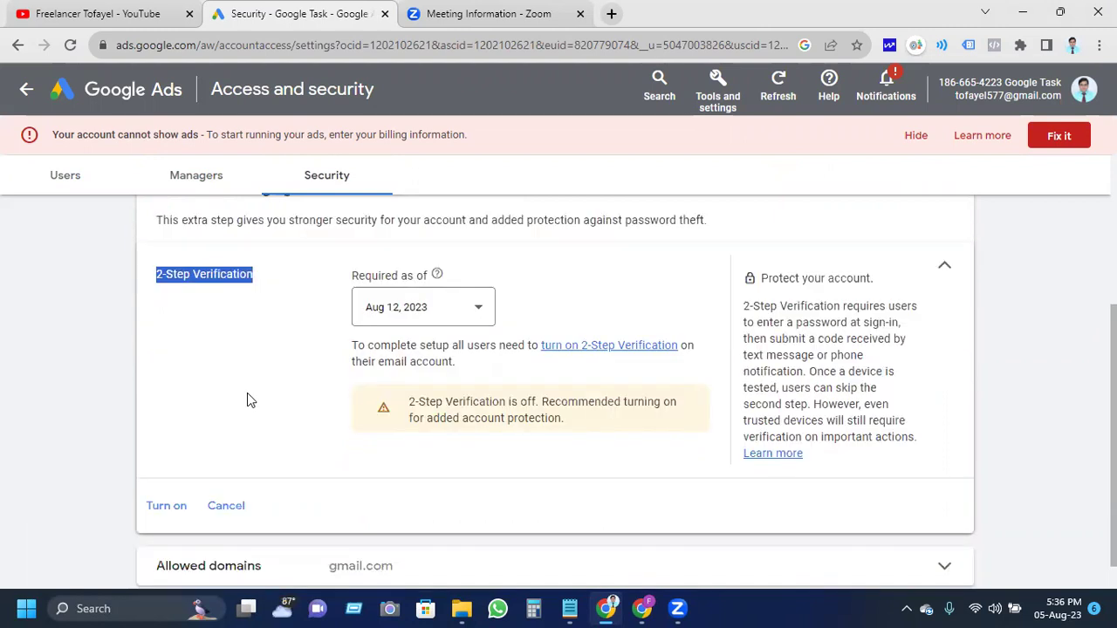
{"action": "left_click_drag", "start_coordinate": [255, 277], "coordinate": [157, 277]}
{"action": "left_click", "coordinate": [93, 188]}
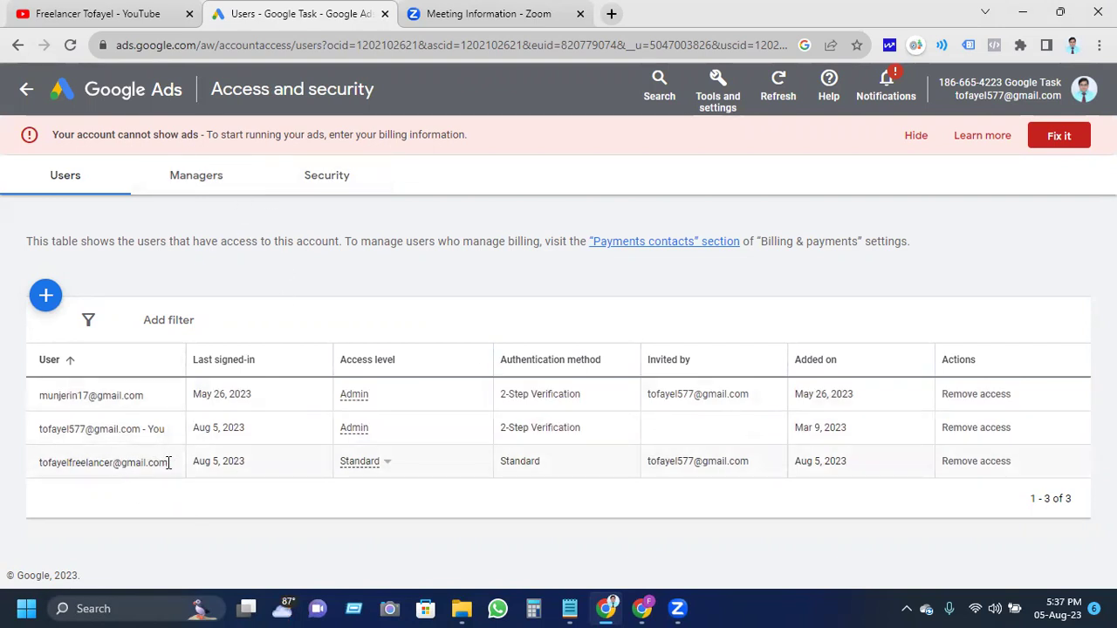
Read the 2-Step Verification requirement in the security settings, open its setup link in a separate tab, and return to Google Ads
{"action": "left_click", "coordinate": [337, 175]}
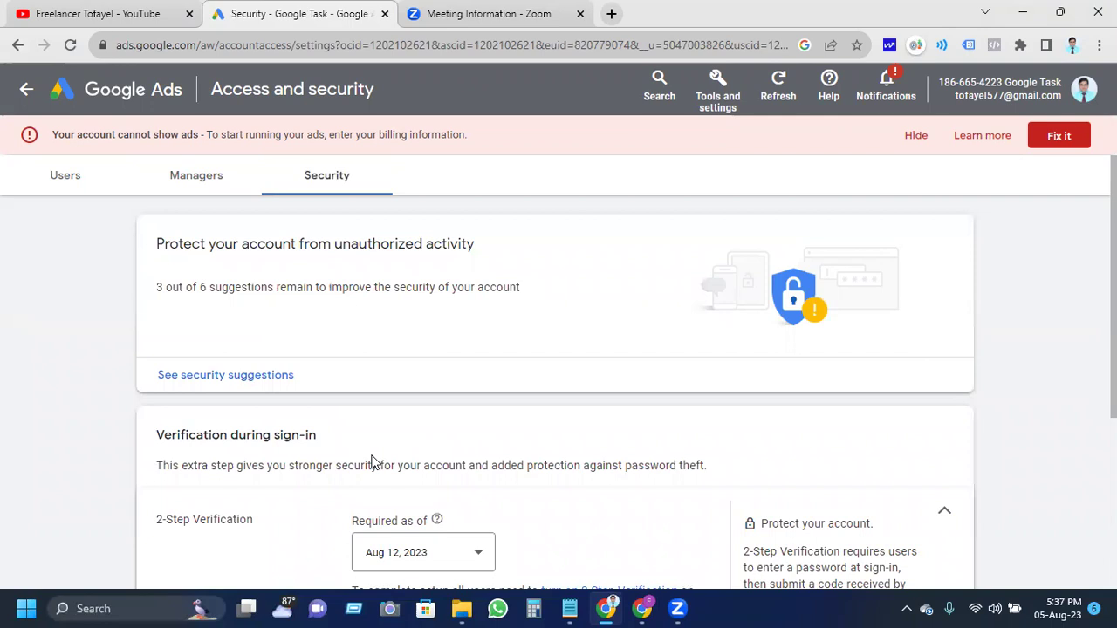
{"action": "scroll", "coordinate": [372, 460], "scroll_direction": "down", "scroll_amount": 1}
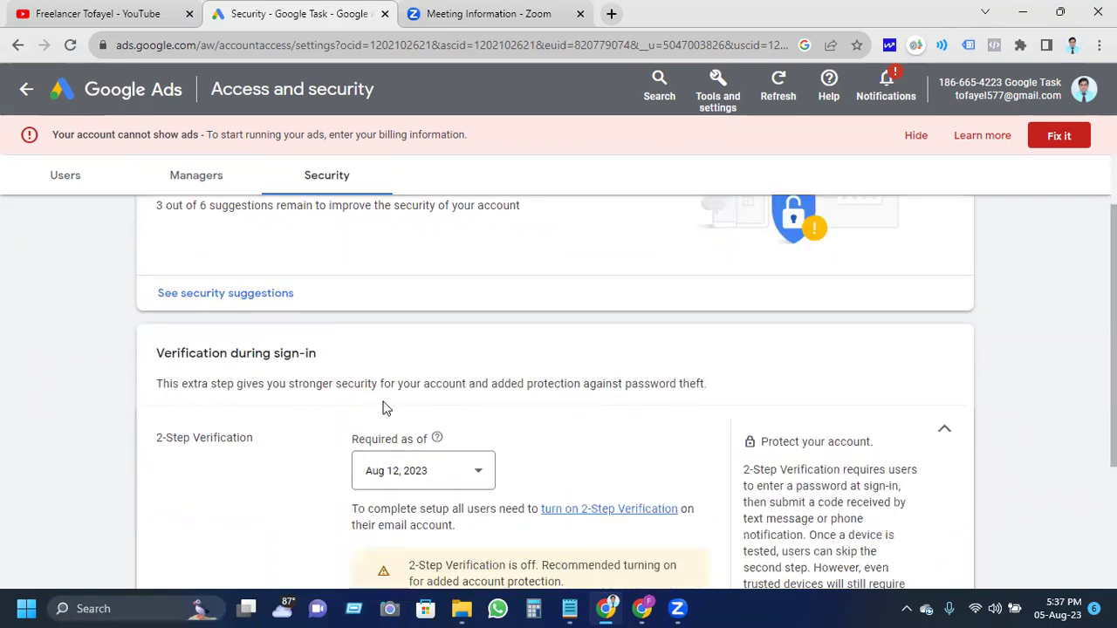
{"action": "scroll", "coordinate": [401, 381], "scroll_direction": "down", "scroll_amount": 1}
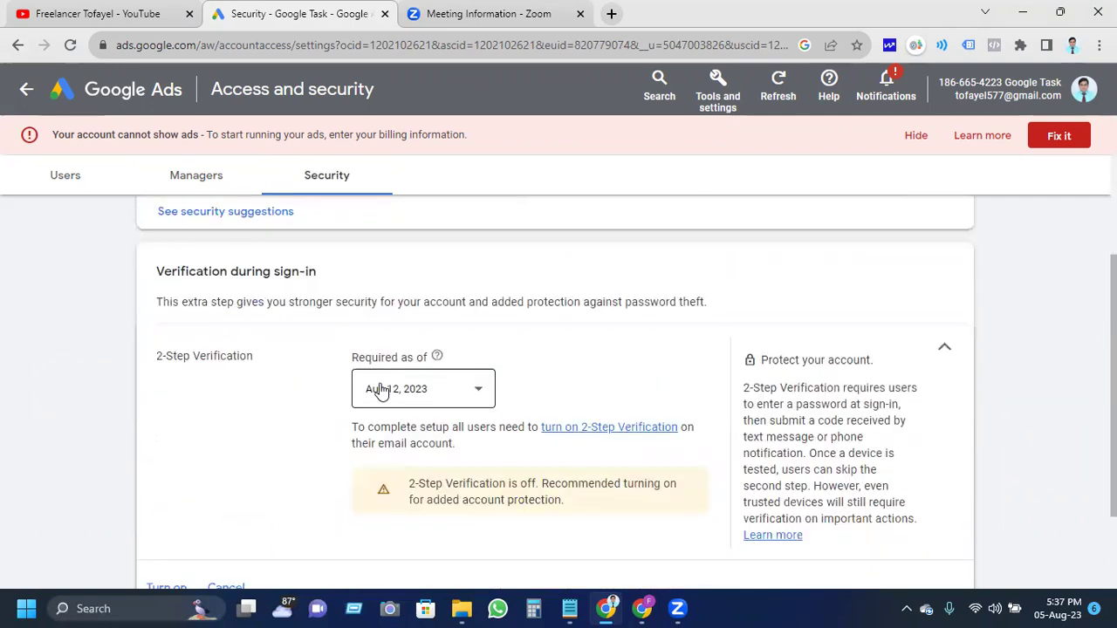
{"action": "scroll", "coordinate": [445, 411], "scroll_direction": "down", "scroll_amount": 1}
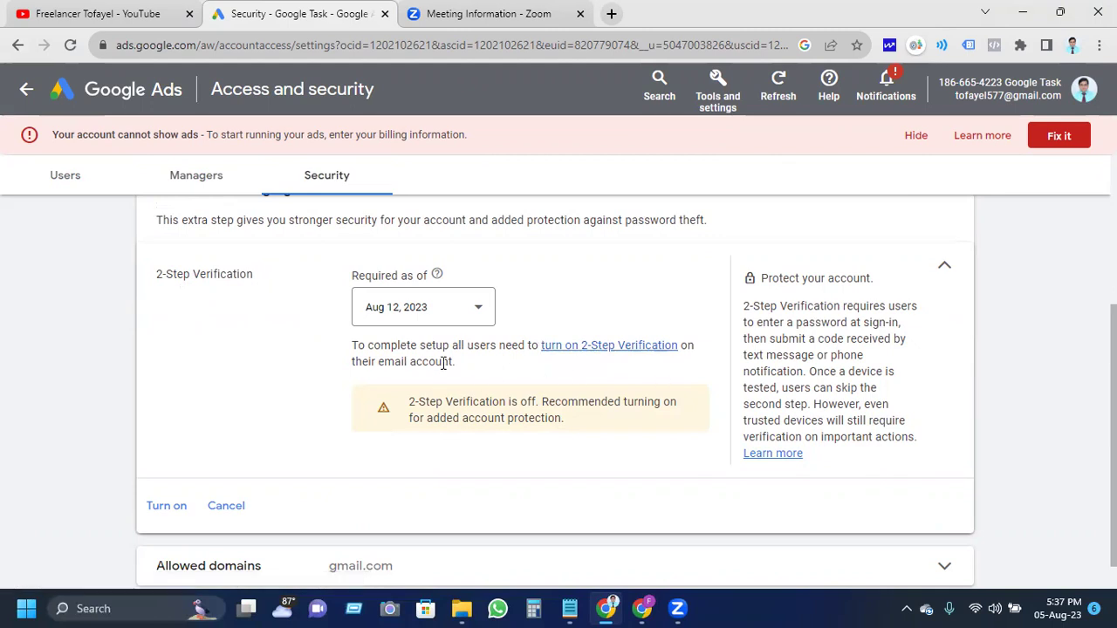
{"action": "left_click_drag", "start_coordinate": [456, 369], "coordinate": [343, 354]}
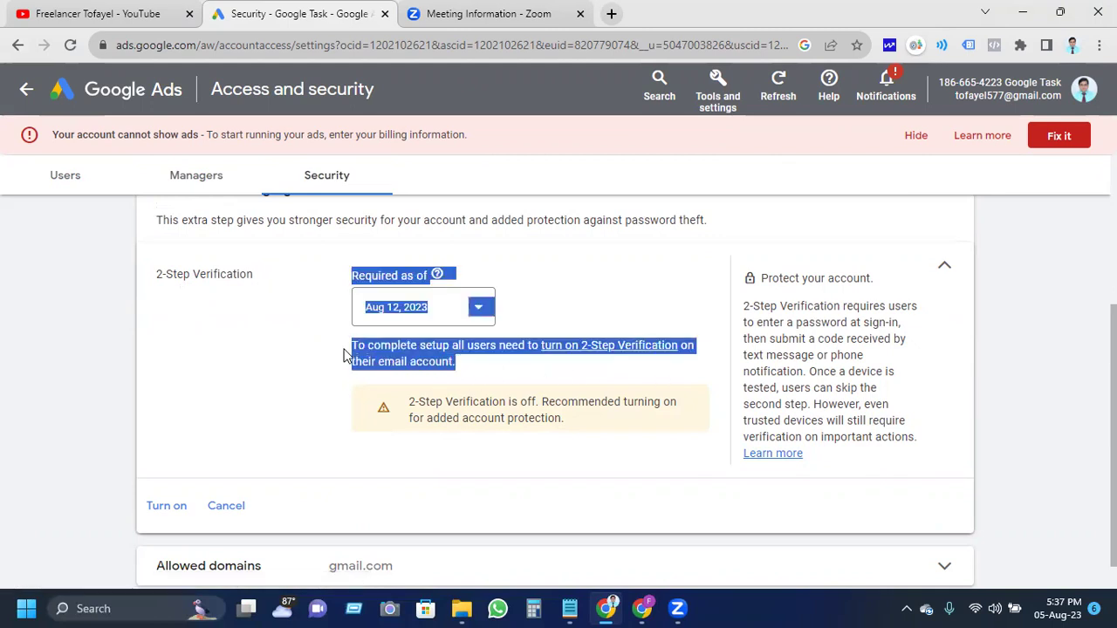
{"action": "left_click", "coordinate": [259, 352]}
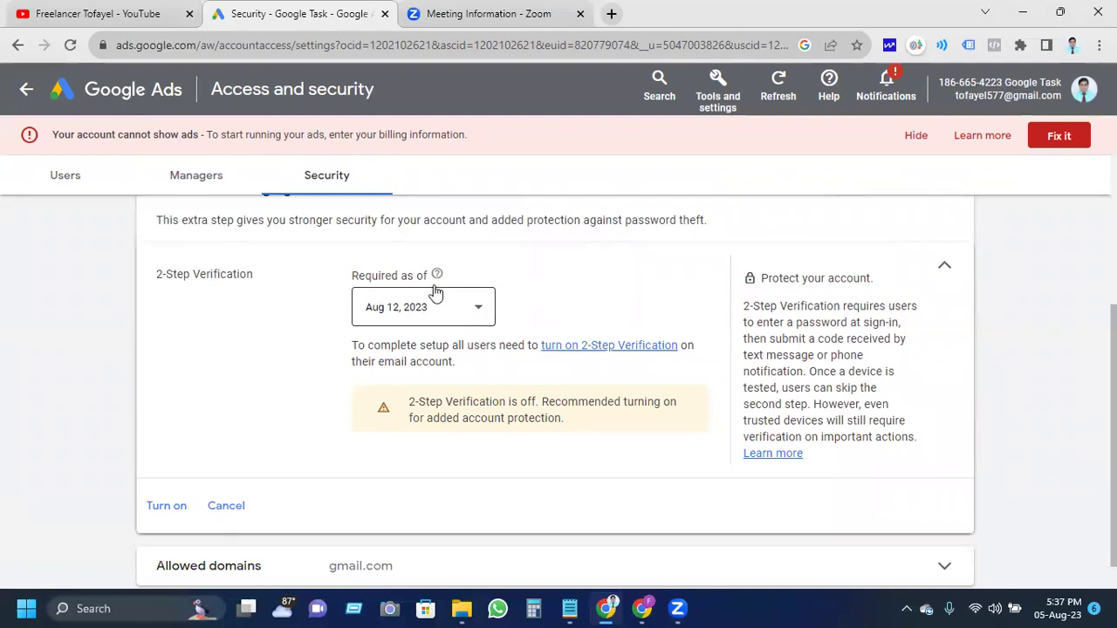
{"action": "left_click_drag", "start_coordinate": [454, 362], "coordinate": [354, 352]}
{"action": "left_click", "coordinate": [605, 316]}
{"action": "left_click", "coordinate": [585, 349]}
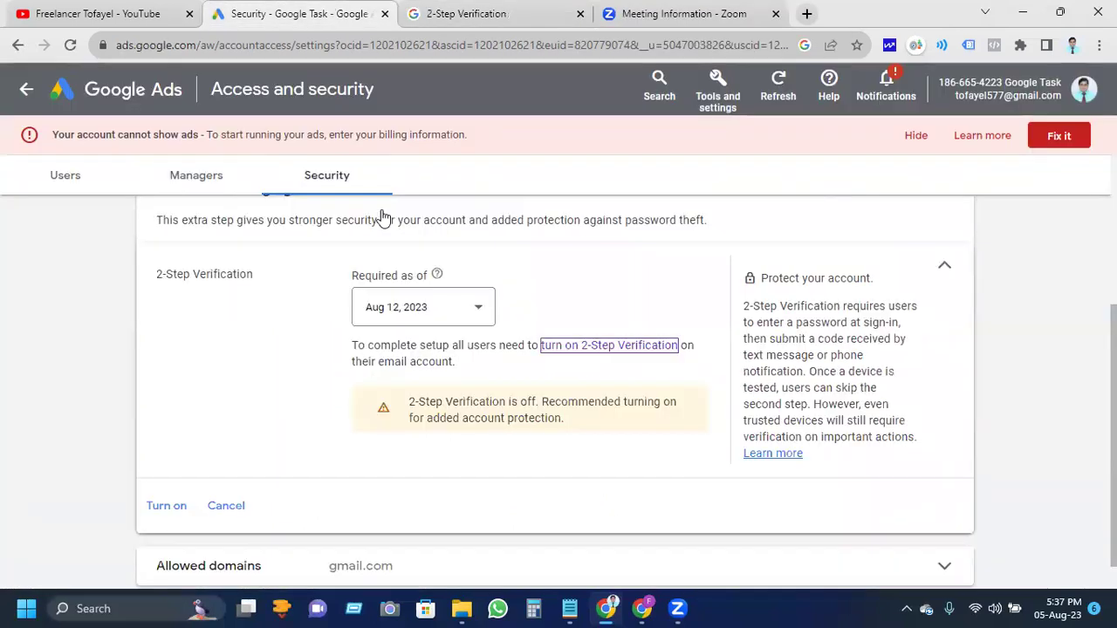
{"action": "left_click", "coordinate": [301, 13]}
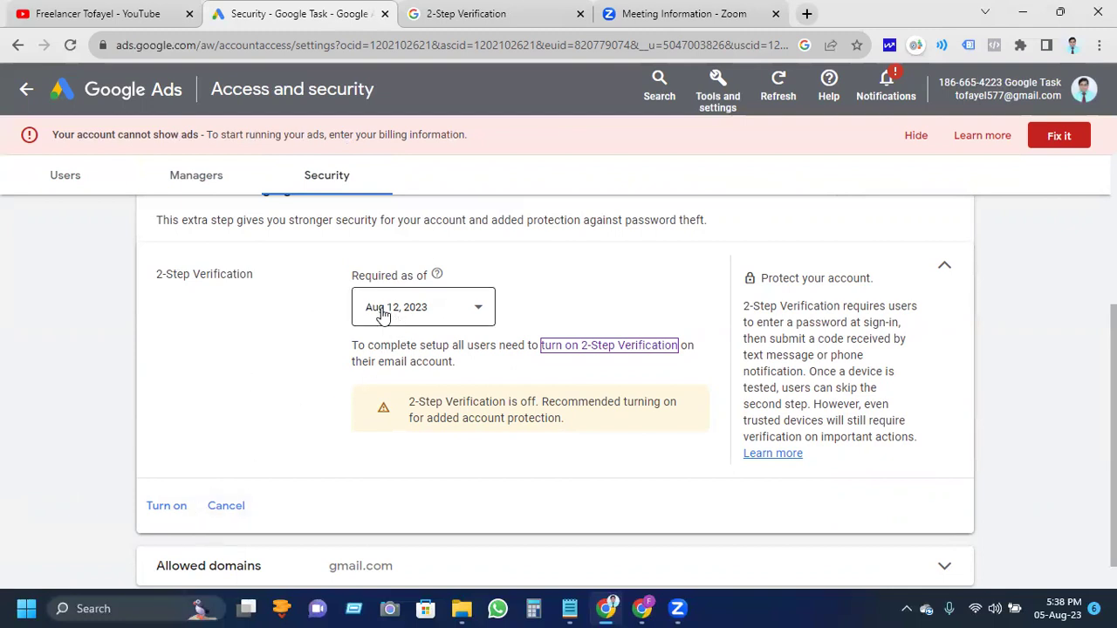
Look over the 2-Step Verification options and close the section without turning it on
{"action": "scroll", "coordinate": [278, 419], "scroll_direction": "down", "scroll_amount": 1}
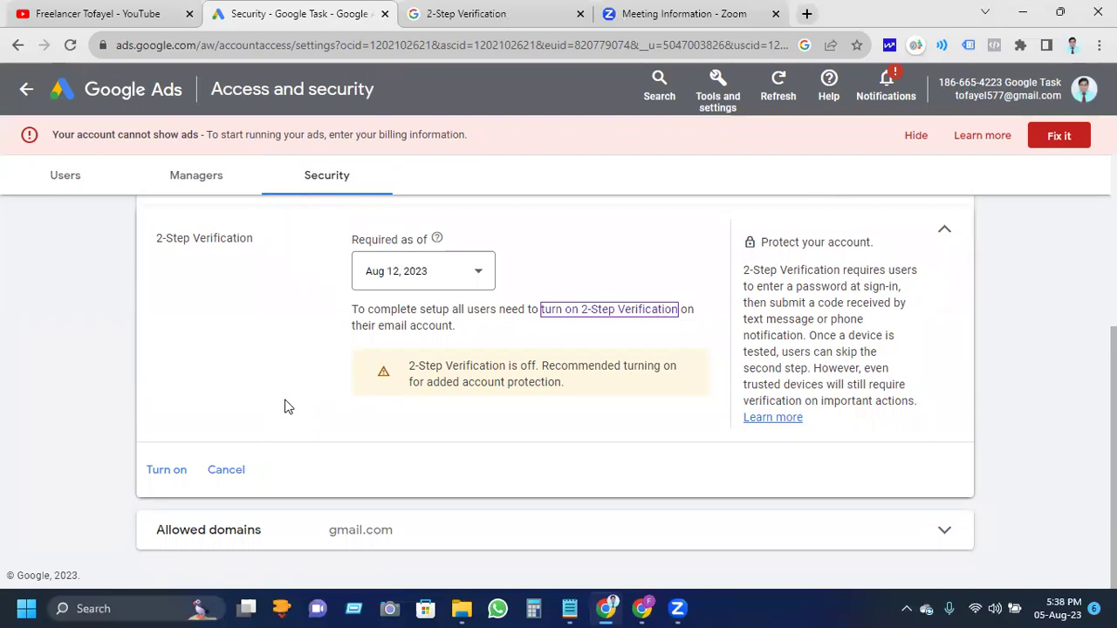
{"action": "scroll", "coordinate": [359, 381], "scroll_direction": "up", "scroll_amount": 2}
{"action": "scroll", "coordinate": [359, 381], "scroll_direction": "up", "scroll_amount": 1}
{"action": "scroll", "coordinate": [360, 382], "scroll_direction": "down", "scroll_amount": 3}
{"action": "left_click", "coordinate": [234, 470]}
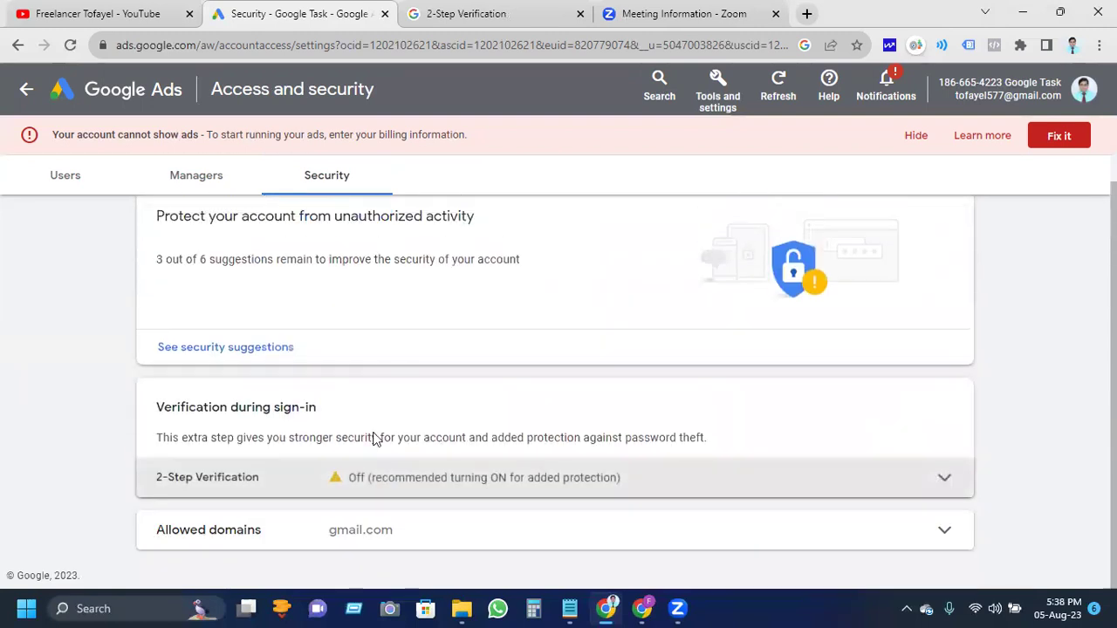
Expand the Allowed domains section and examine the email domain permitted for invitations
{"action": "left_click", "coordinate": [327, 534]}
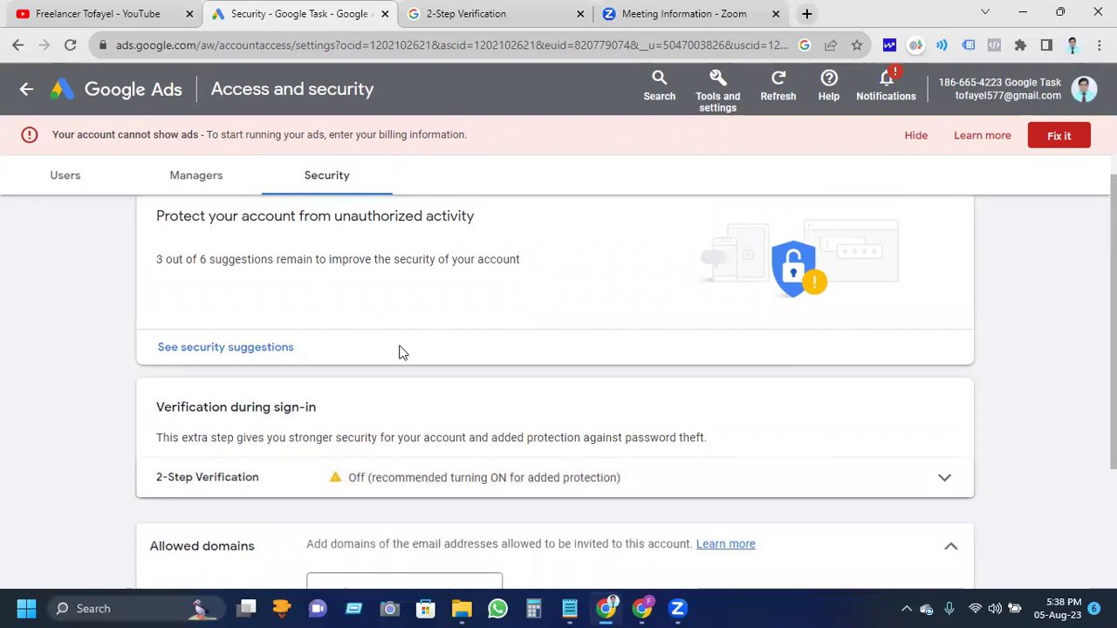
{"action": "scroll", "coordinate": [399, 349], "scroll_direction": "down", "scroll_amount": 2}
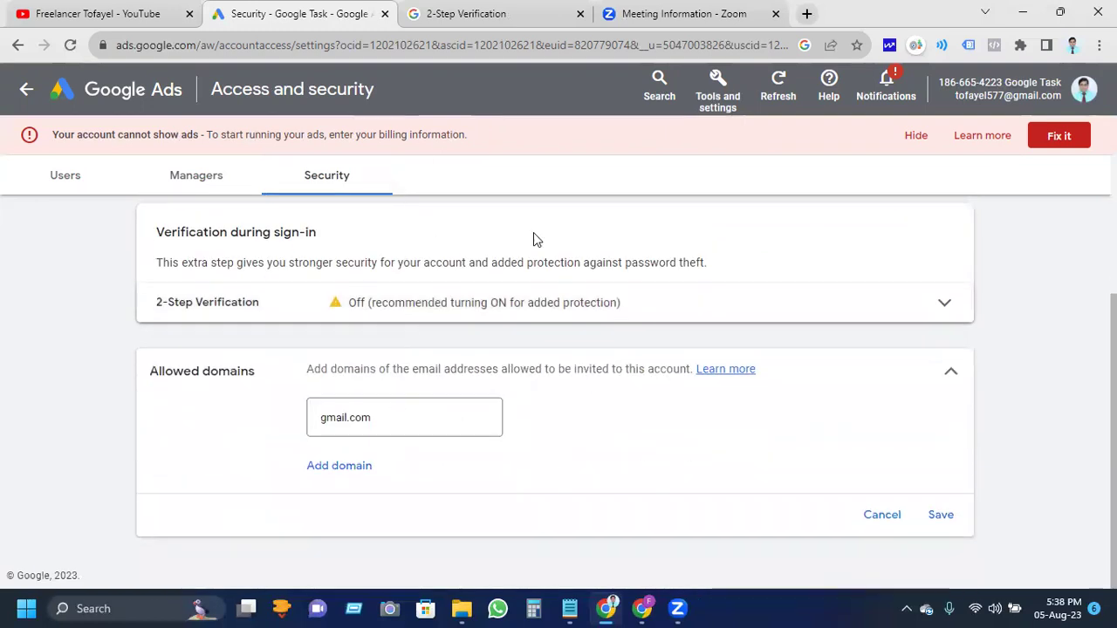
{"action": "left_click", "coordinate": [376, 415]}
{"action": "left_click_drag", "start_coordinate": [376, 415], "coordinate": [315, 428]}
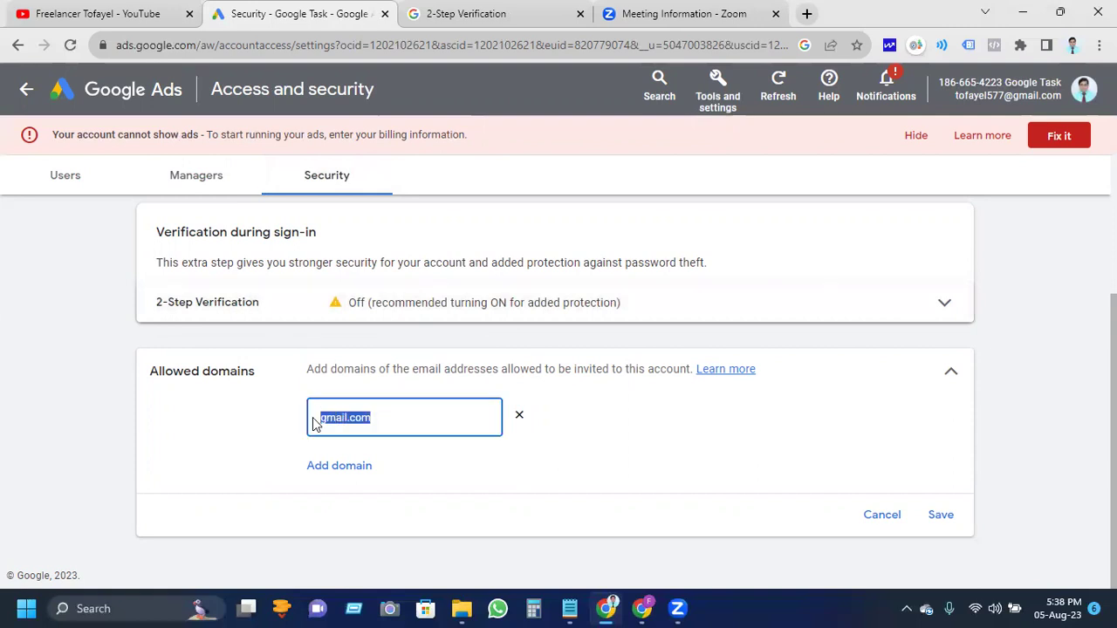
{"action": "left_click", "coordinate": [684, 451]}
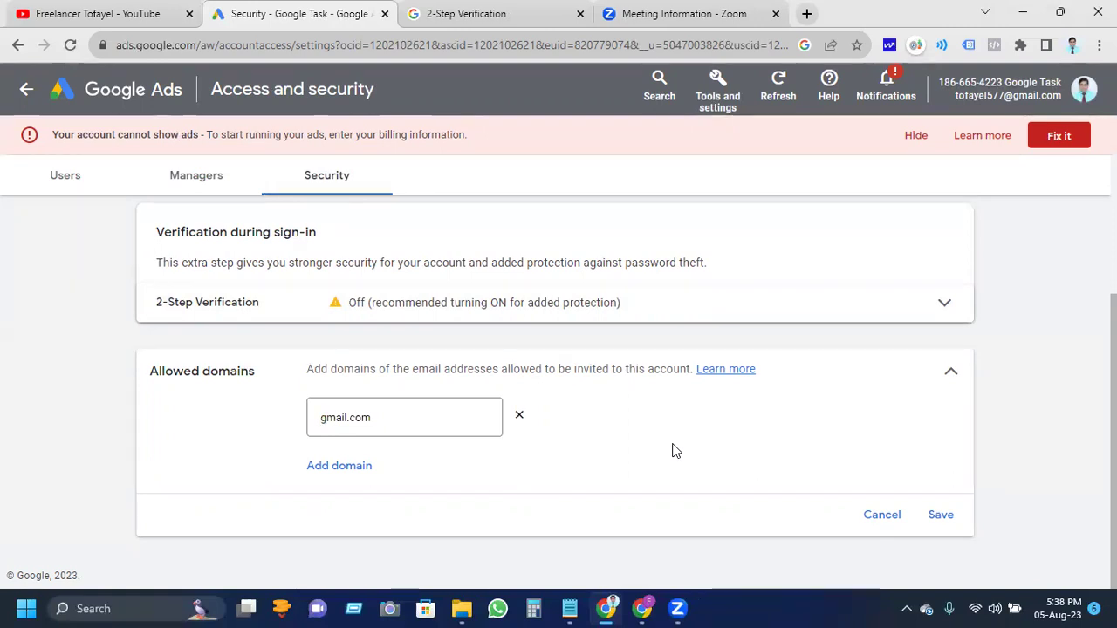
Add agni.com as a second allowed domain beneath gmail.com
{"action": "left_click", "coordinate": [349, 465]}
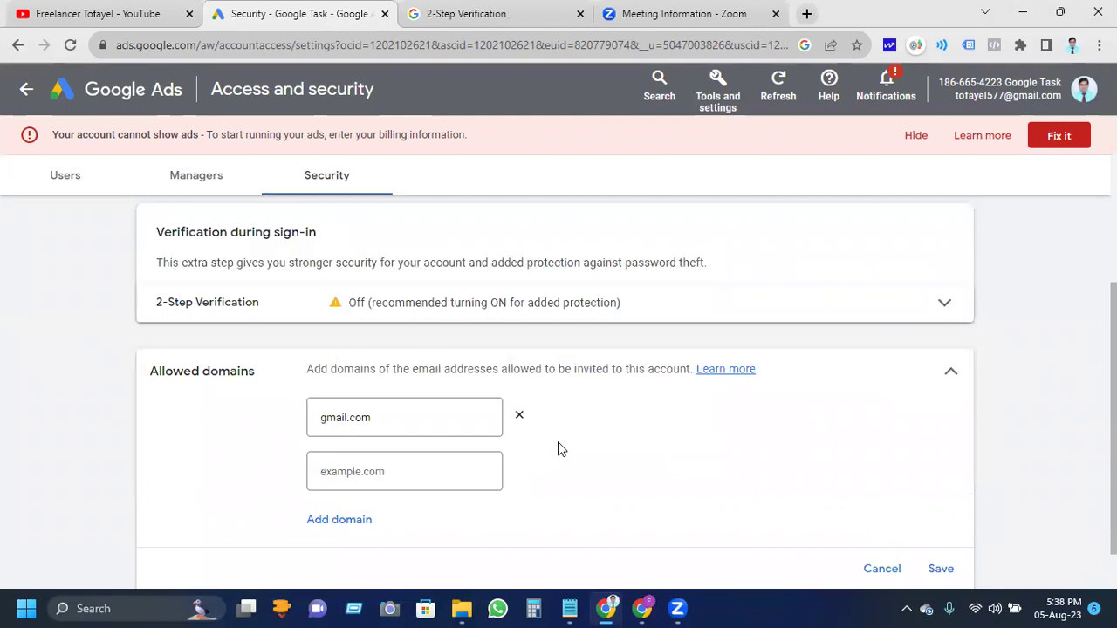
{"action": "scroll", "coordinate": [557, 442], "scroll_direction": "down", "scroll_amount": 1}
{"action": "left_click", "coordinate": [320, 370]}
{"action": "left_click_drag", "start_coordinate": [370, 362], "coordinate": [314, 366]}
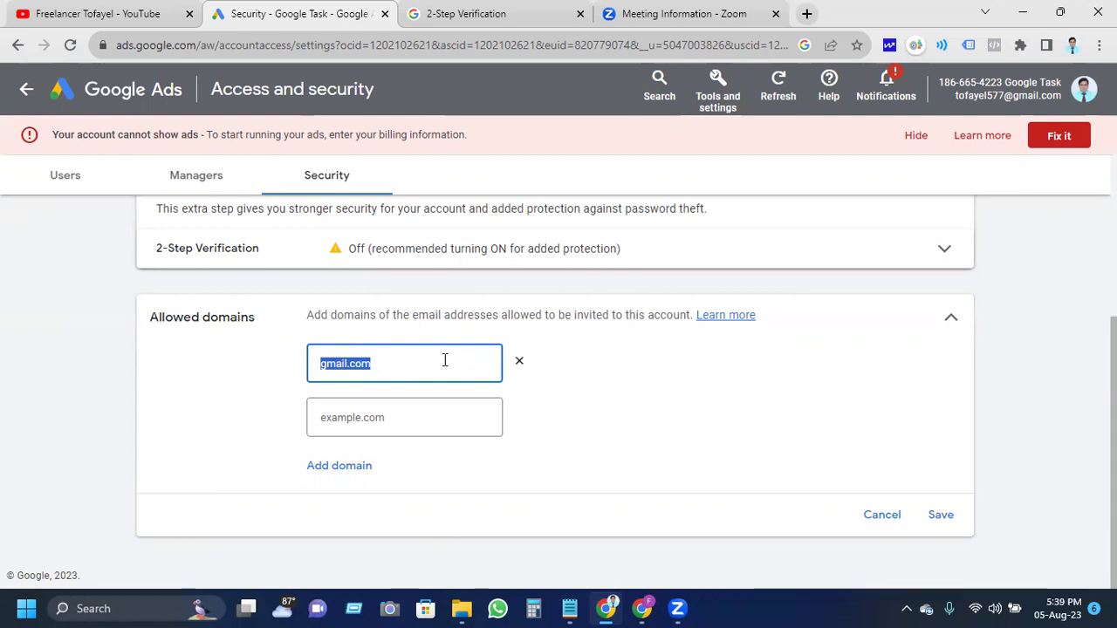
{"action": "left_click", "coordinate": [405, 417]}
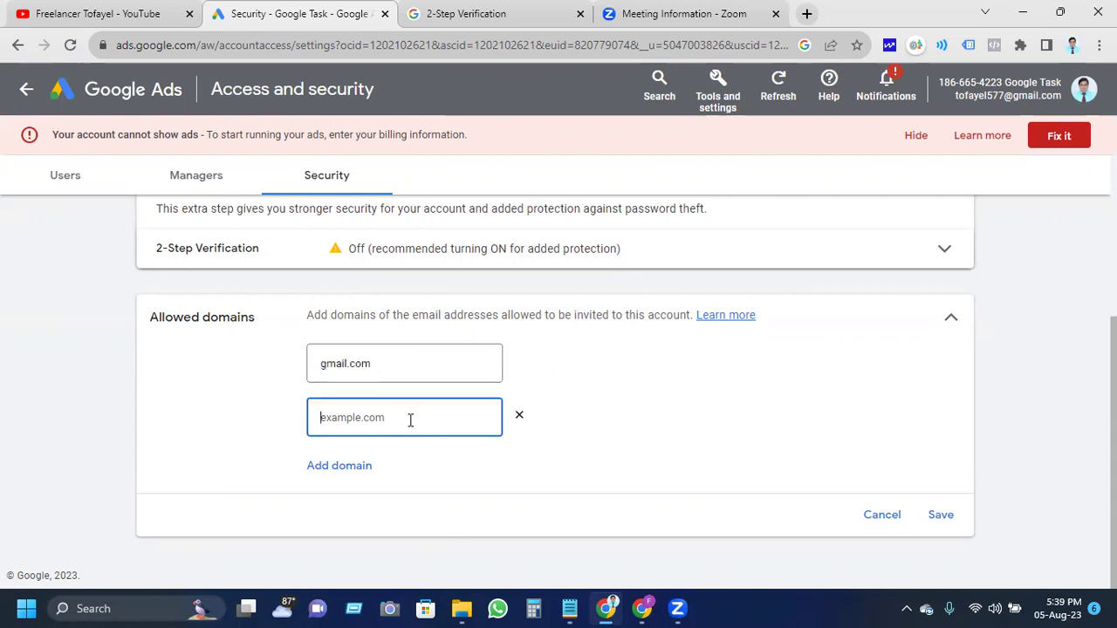
{"action": "type", "text": "agni.com"}
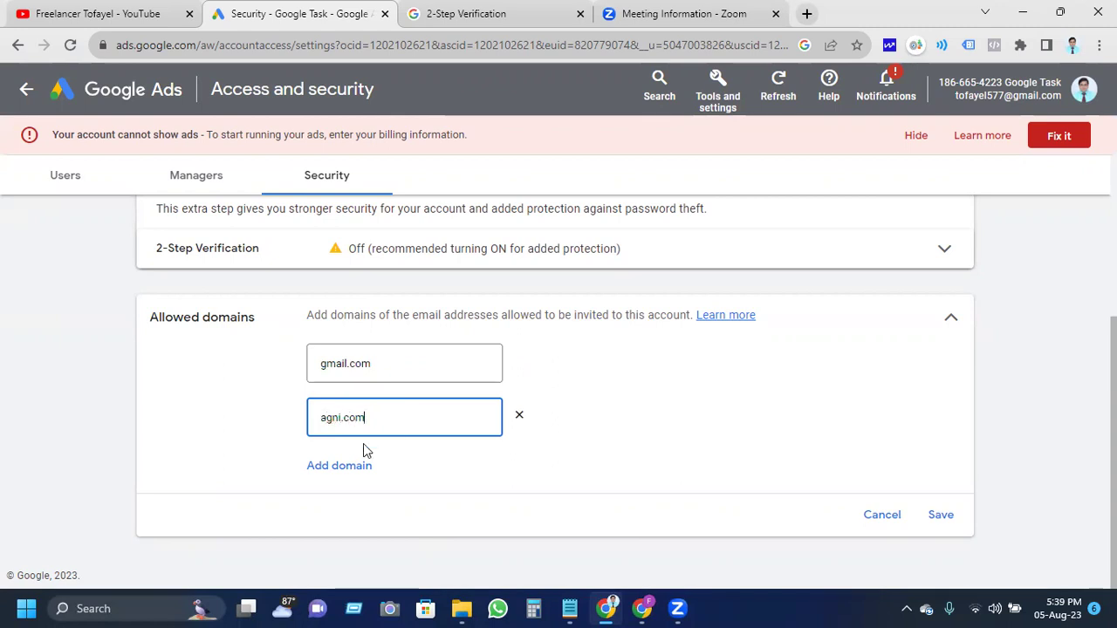
Add abc.com as a third allowed domain and save the allowed domains
{"action": "left_click_drag", "start_coordinate": [375, 417], "coordinate": [310, 425]}
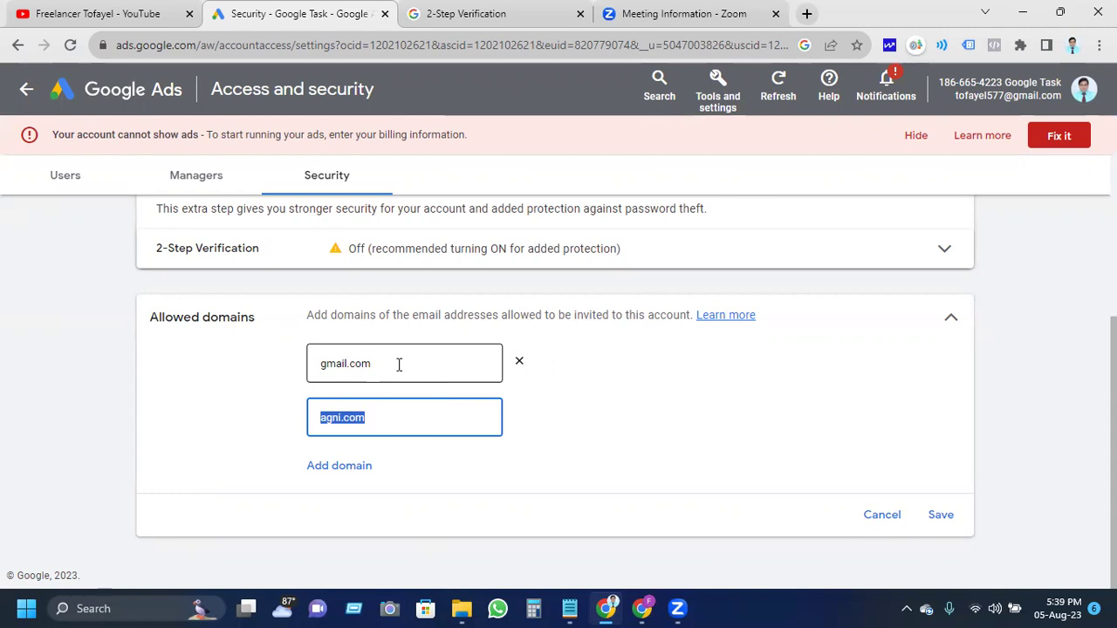
{"action": "left_click", "coordinate": [358, 474]}
{"action": "scroll", "coordinate": [432, 454], "scroll_direction": "down", "scroll_amount": 1}
{"action": "left_click", "coordinate": [379, 416]}
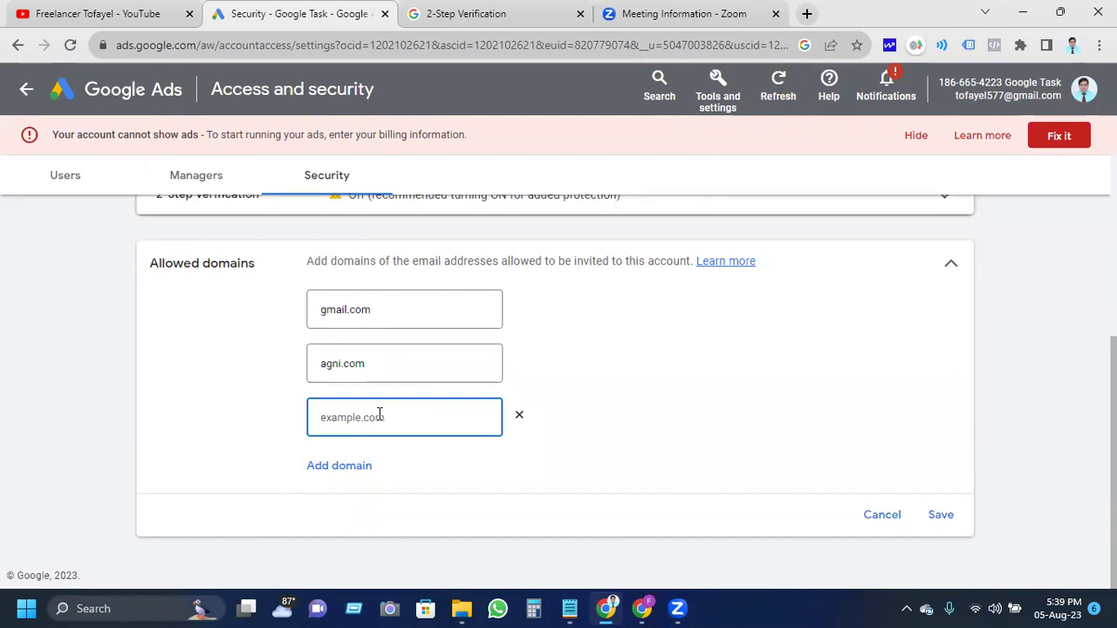
{"action": "type", "text": "abc.com"}
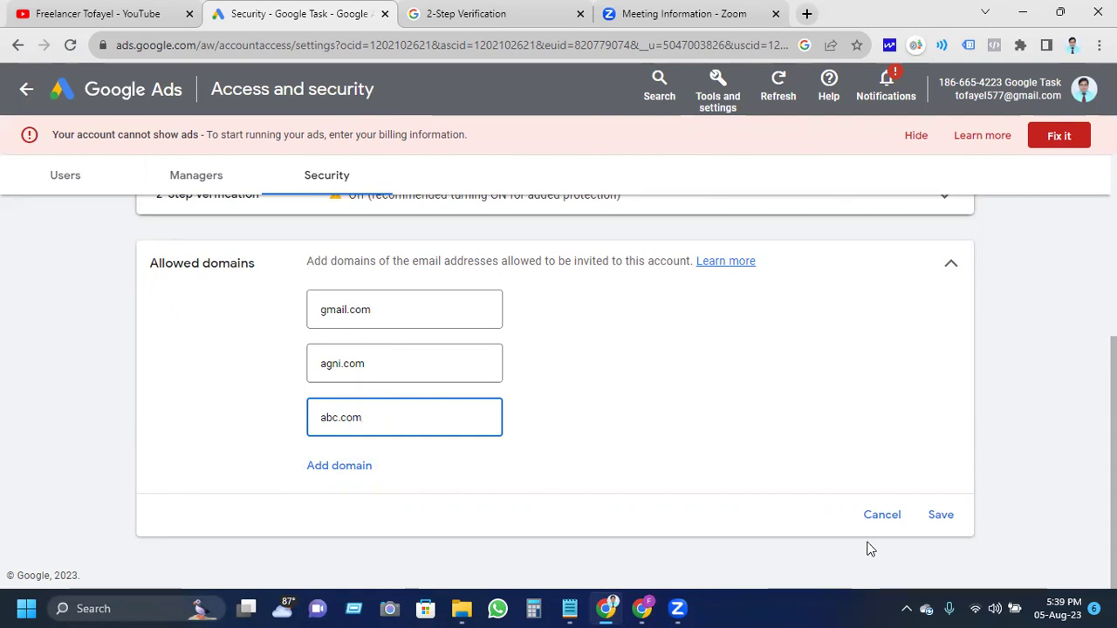
{"action": "left_click", "coordinate": [944, 515]}
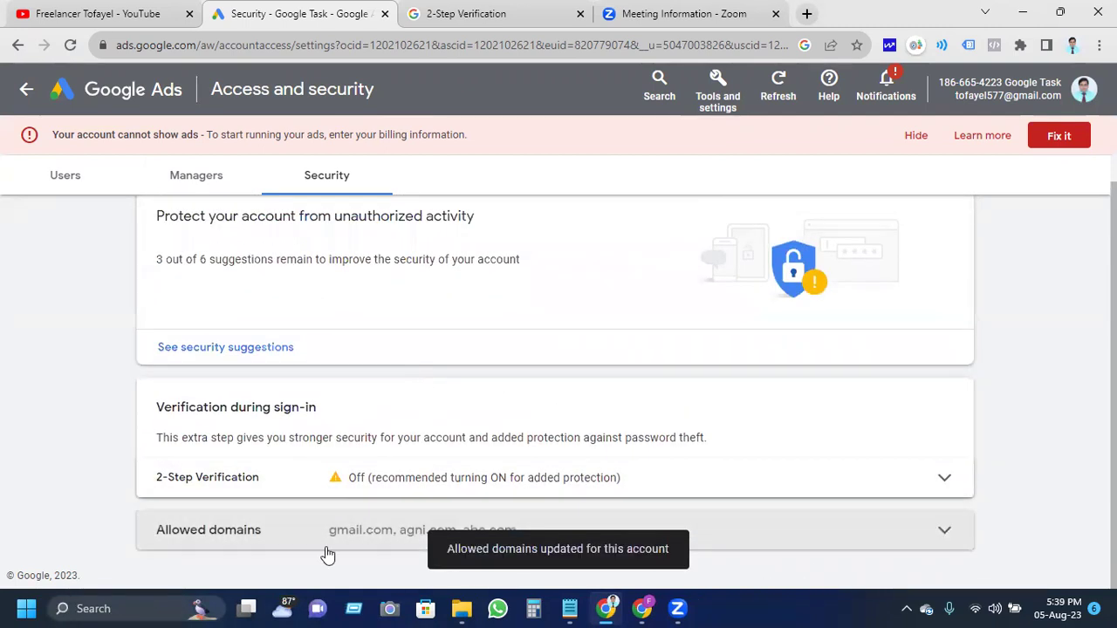
Remove abc.com and agni.com from the allowed domains and save, keeping only gmail.com
{"action": "left_click", "coordinate": [355, 532]}
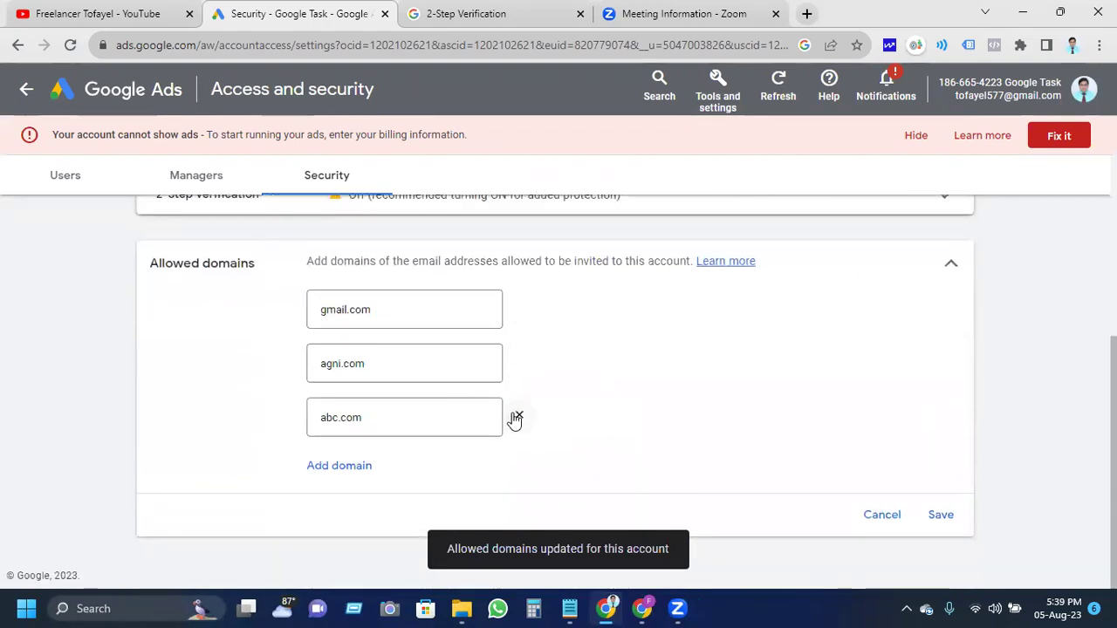
{"action": "left_click", "coordinate": [518, 414]}
{"action": "left_click", "coordinate": [518, 415]}
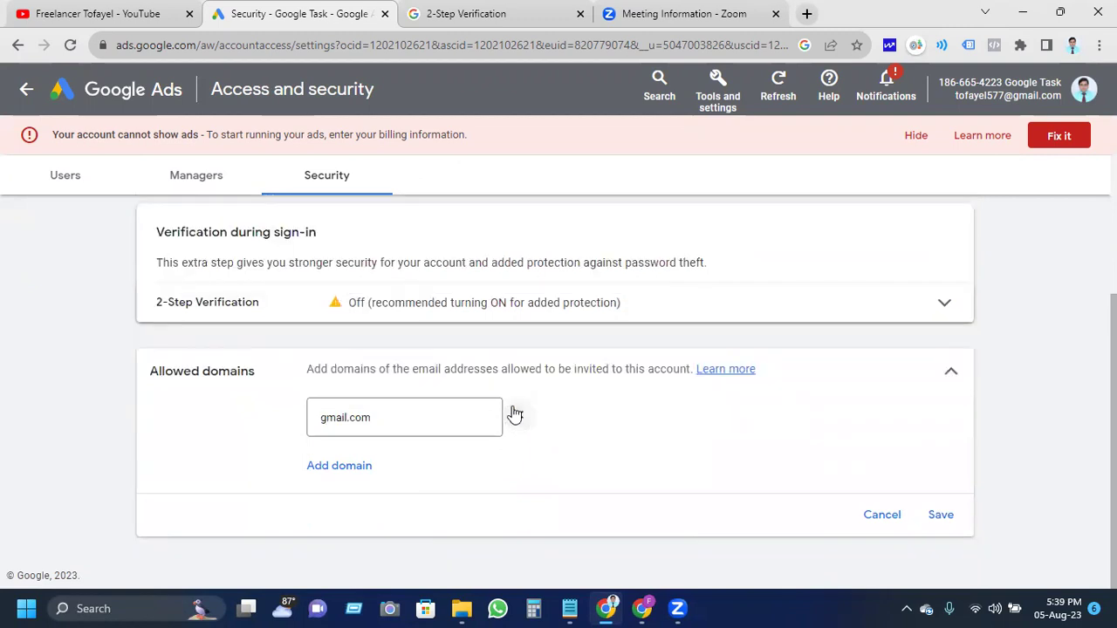
{"action": "left_click", "coordinate": [939, 515]}
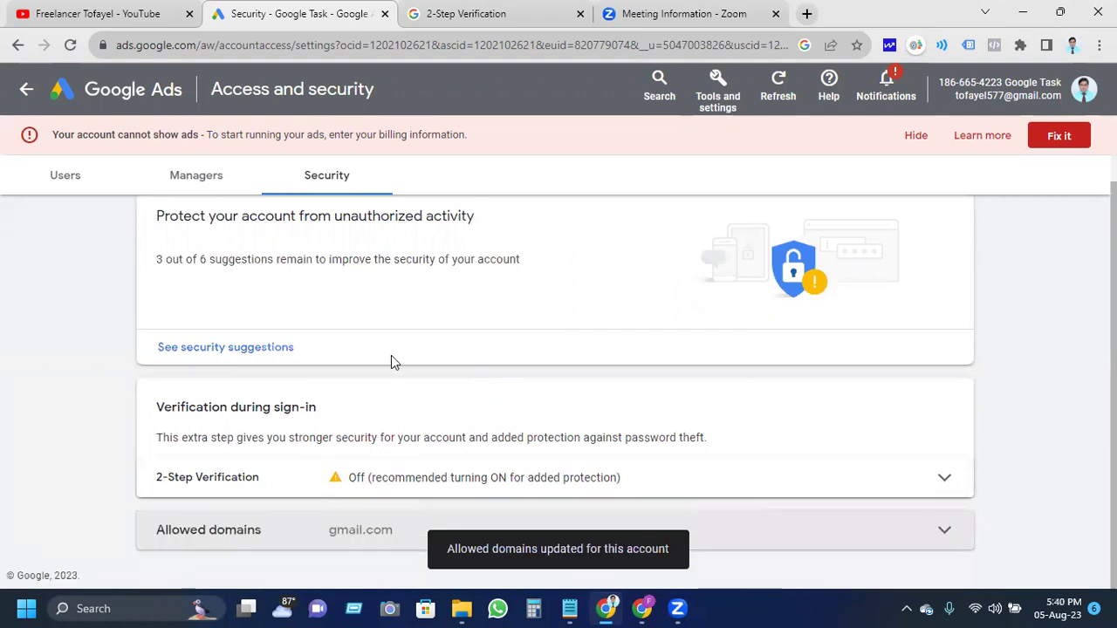
Review the account's user list, security settings and managers page, and return to the user list
{"action": "left_click", "coordinate": [79, 185]}
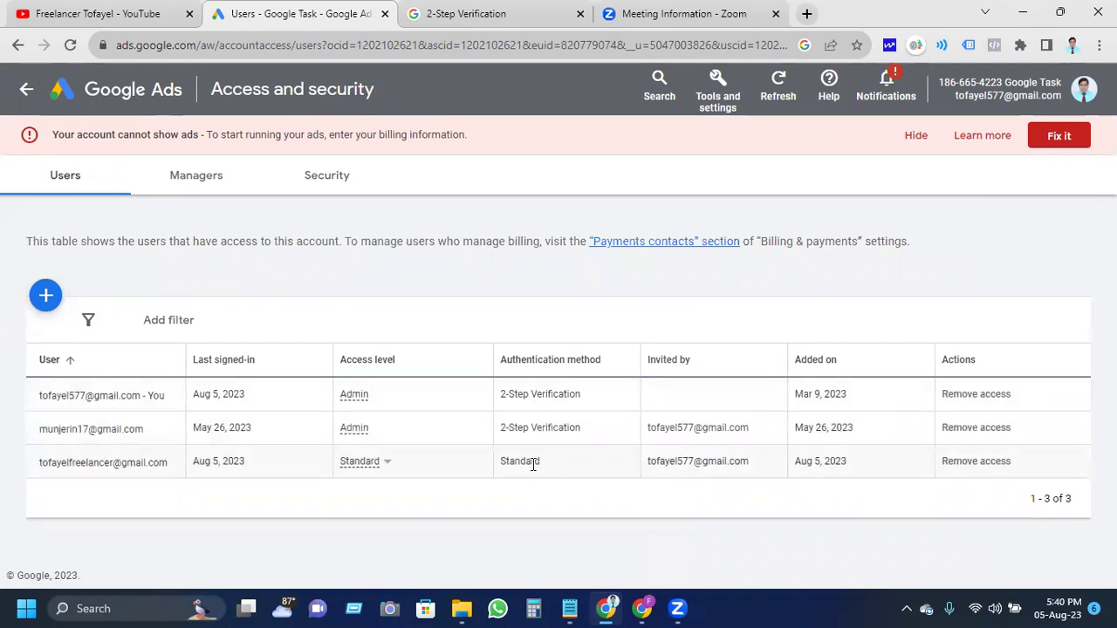
{"action": "left_click", "coordinate": [340, 183]}
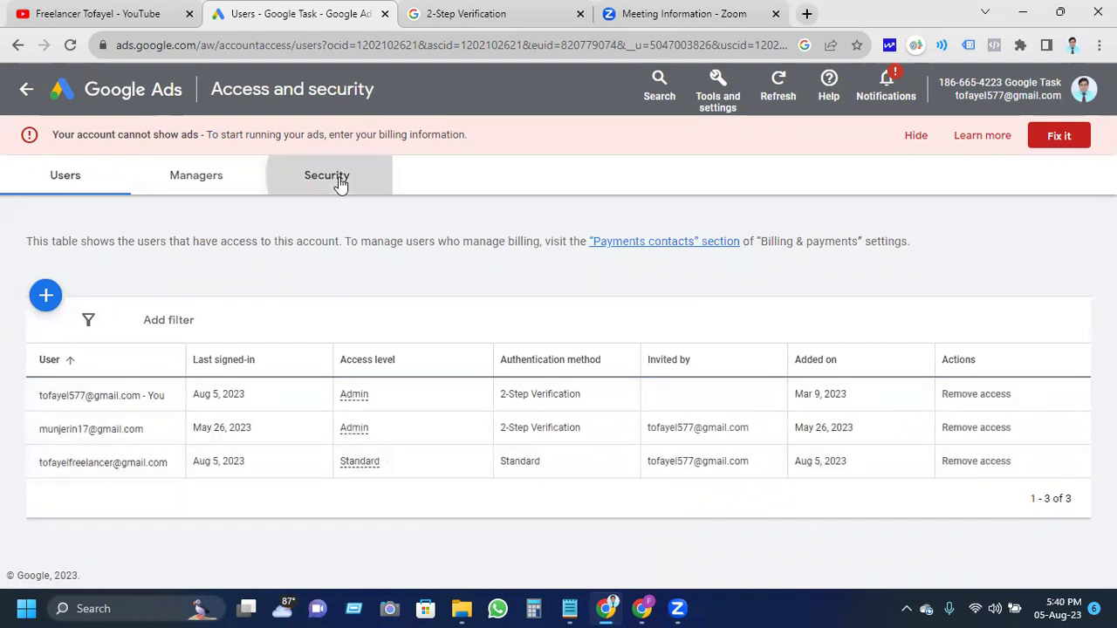
{"action": "scroll", "coordinate": [416, 381], "scroll_direction": "down", "scroll_amount": 3}
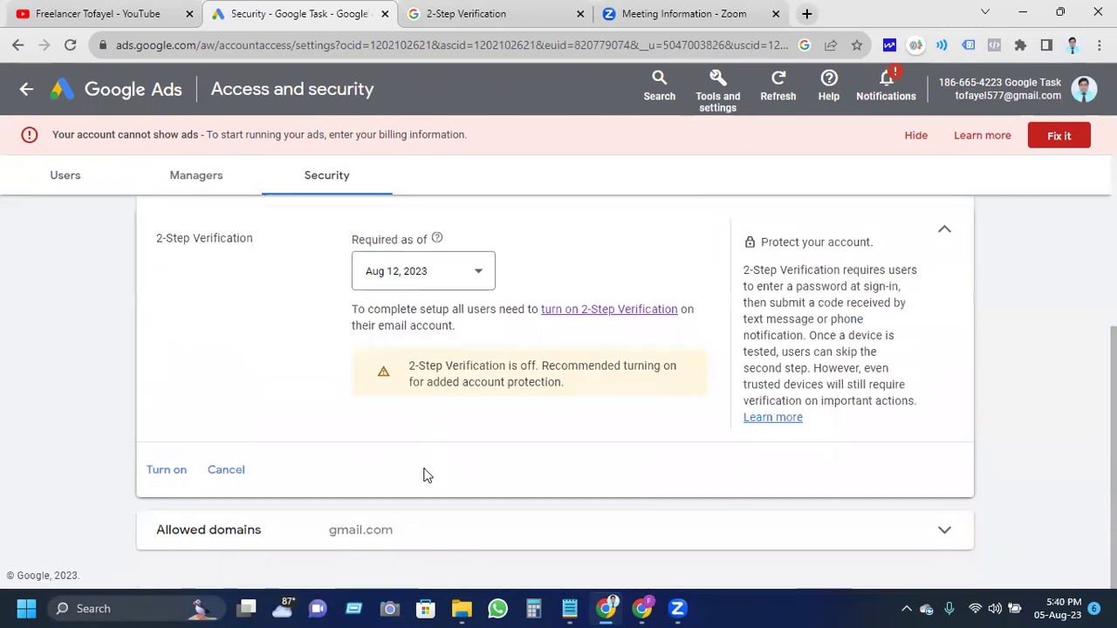
{"action": "left_click", "coordinate": [211, 193]}
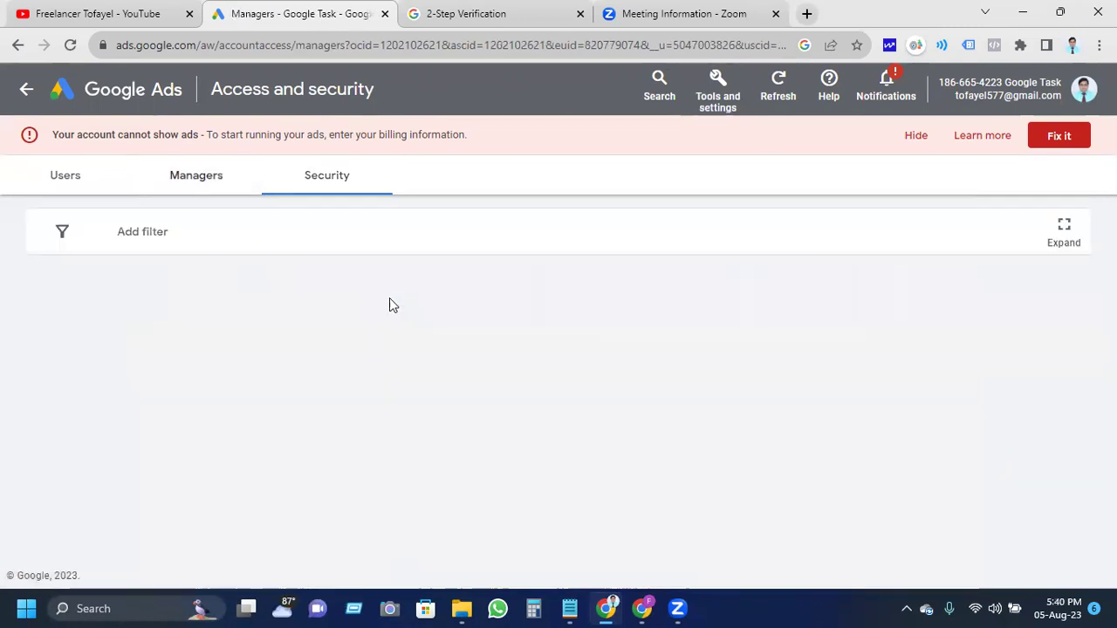
{"action": "left_click", "coordinate": [79, 180]}
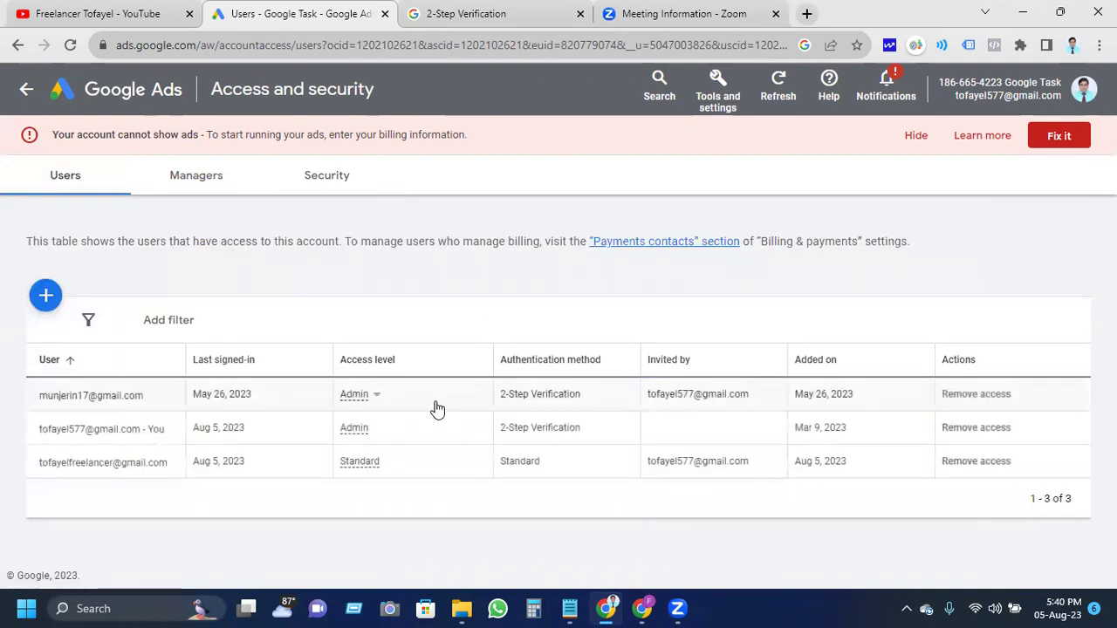